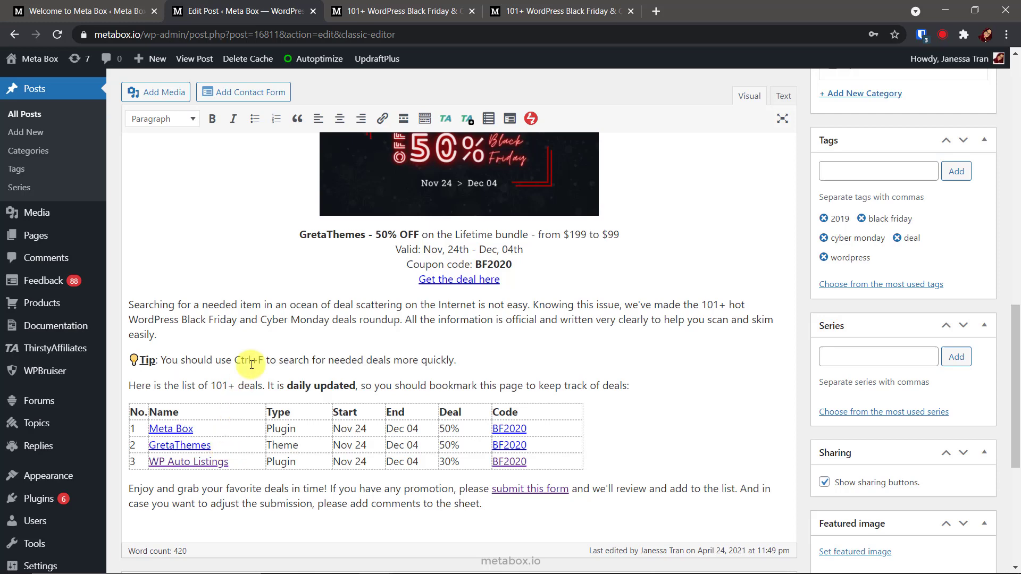
Browse the live deals table, then check that Meta Box and Meta Box AIO are active on the demo site.
click(389, 11)
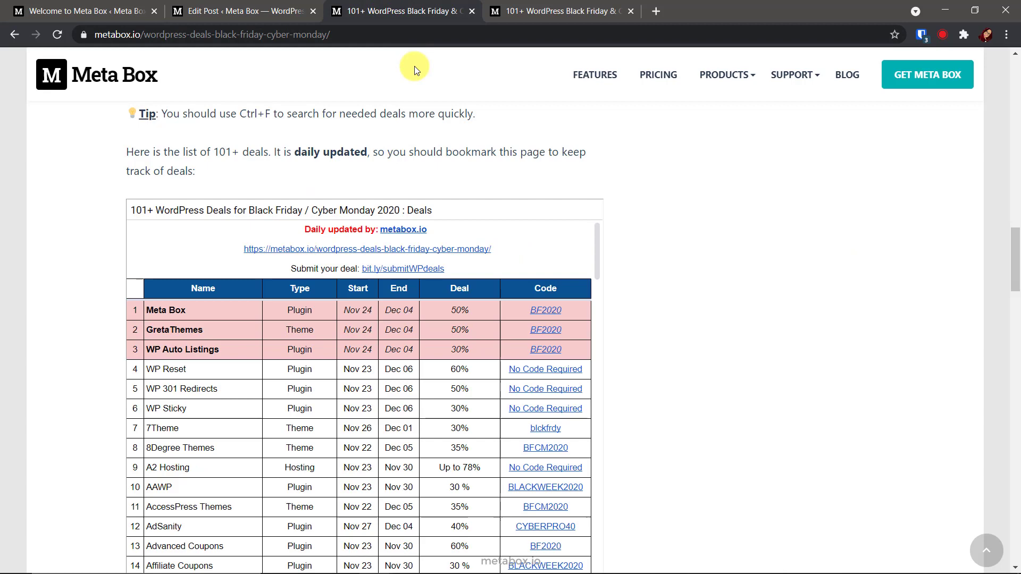
scroll(421, 334, down, 5)
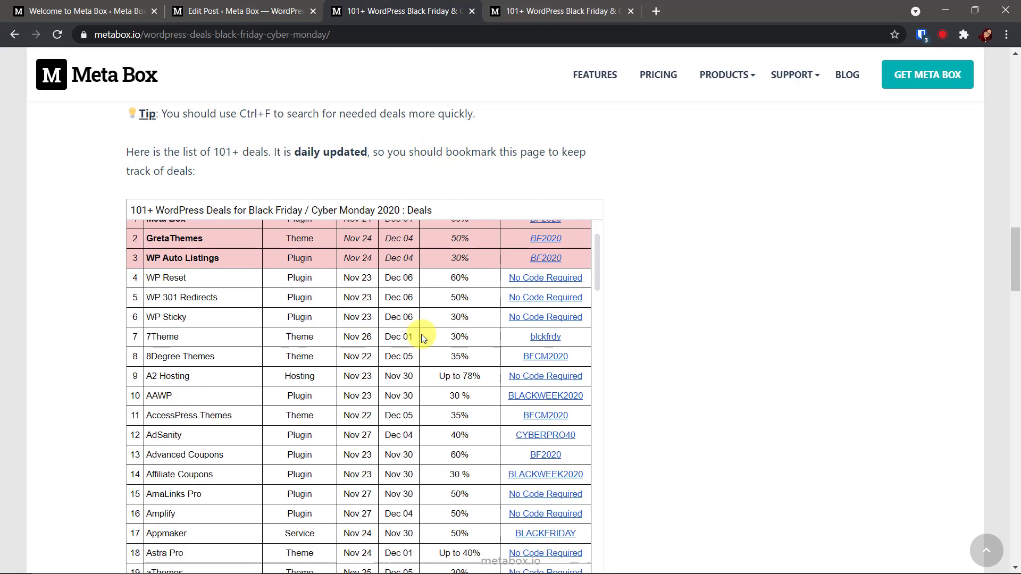
scroll(421, 333, up, 5)
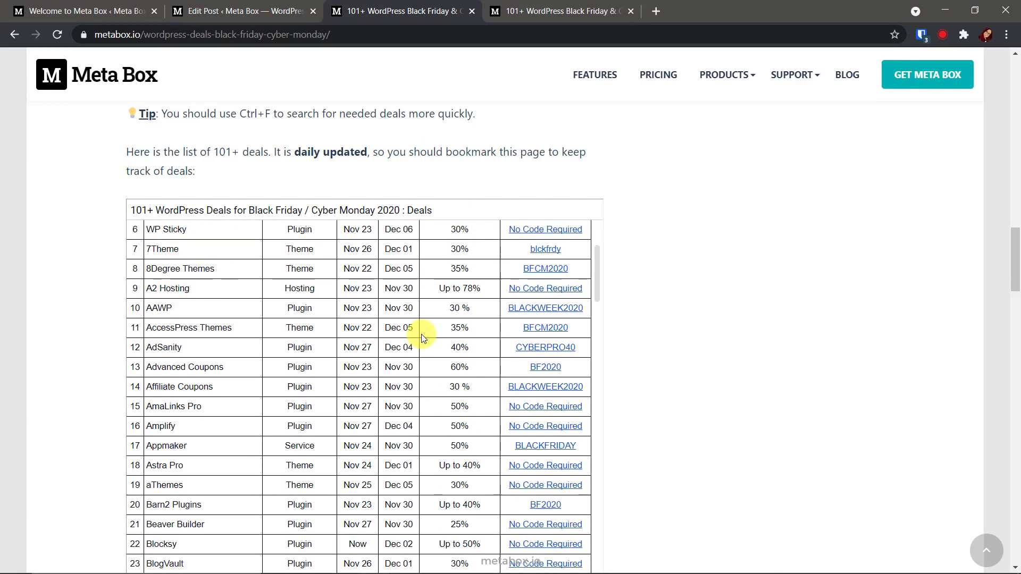
scroll(421, 334, up, 1)
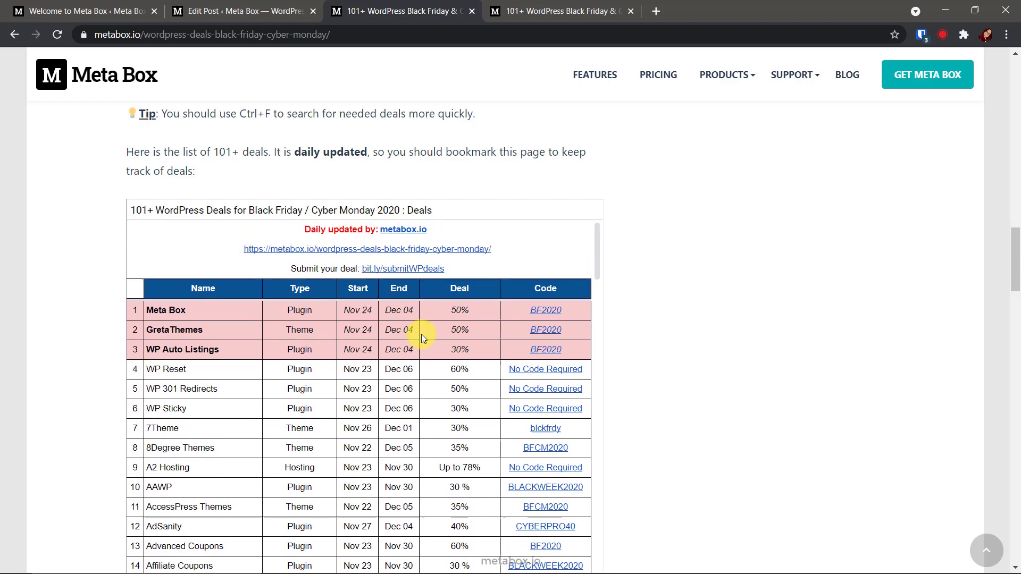
click(547, 15)
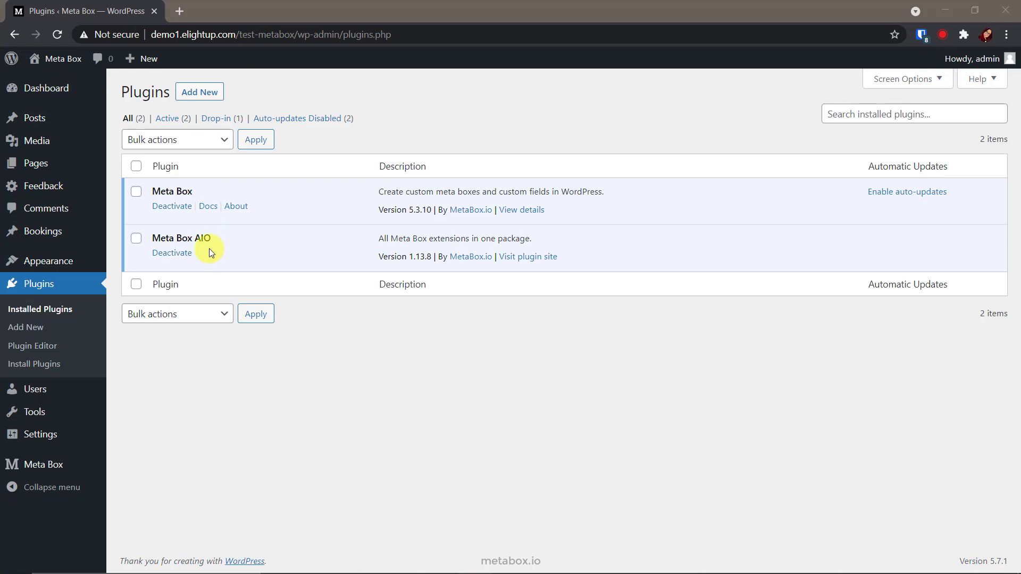
Confirm MB Custom Post Type, MB Frontend Submission and MB Views are ticked using the Free, UI and Frontend filters.
mouse_move(73, 470)
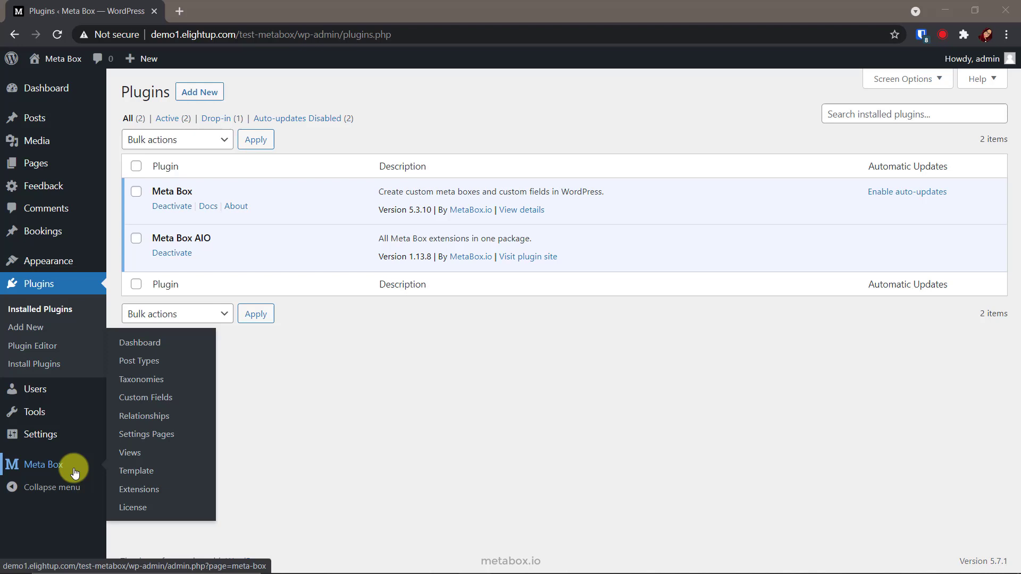
click(166, 490)
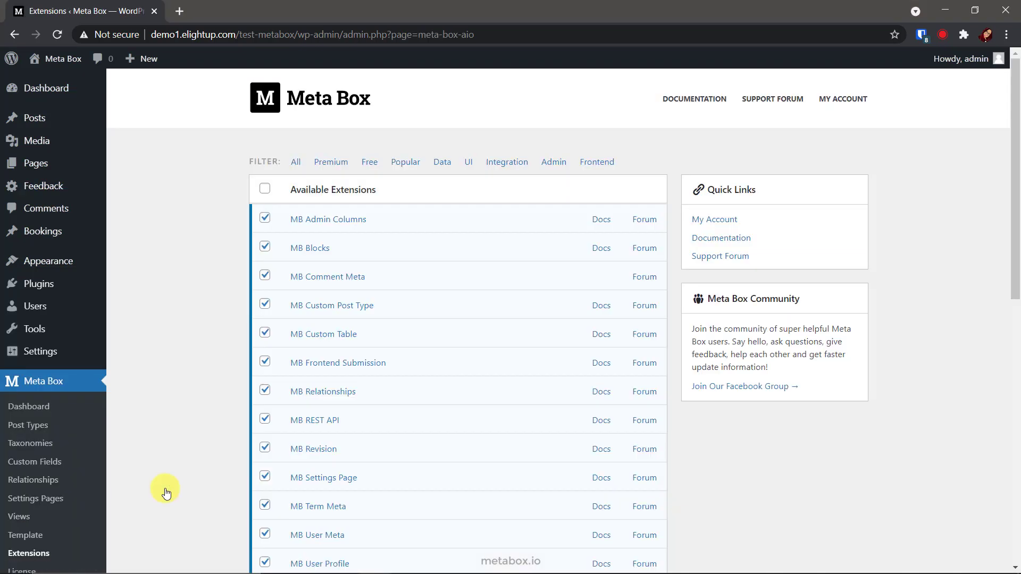
click(369, 163)
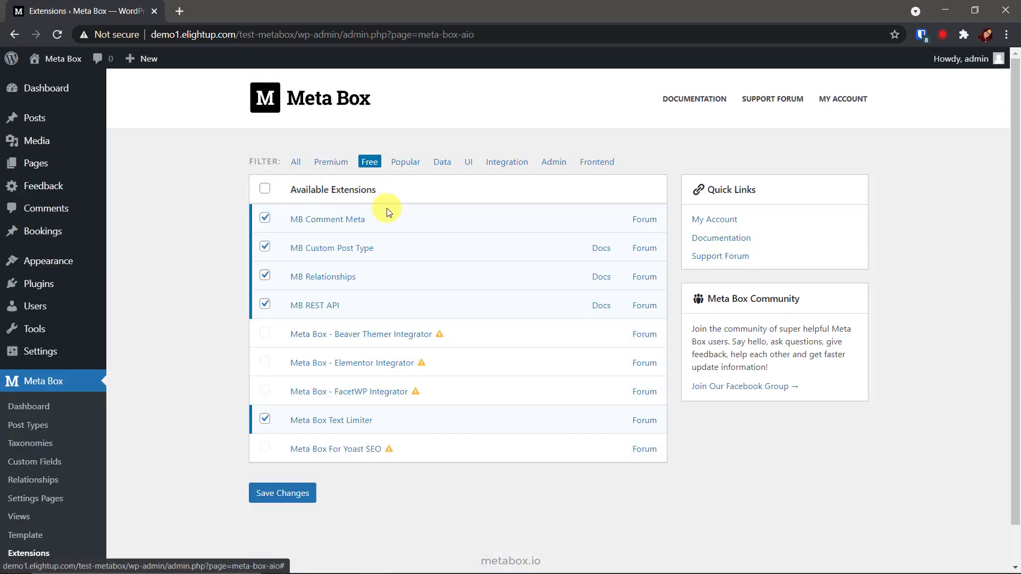
mouse_move(374, 255)
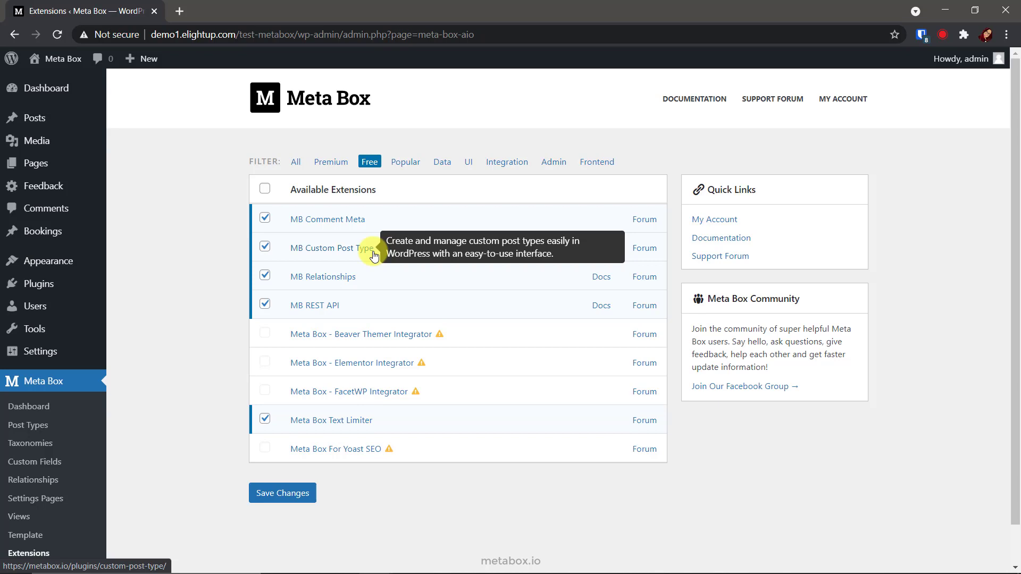
click(468, 162)
mouse_move(335, 421)
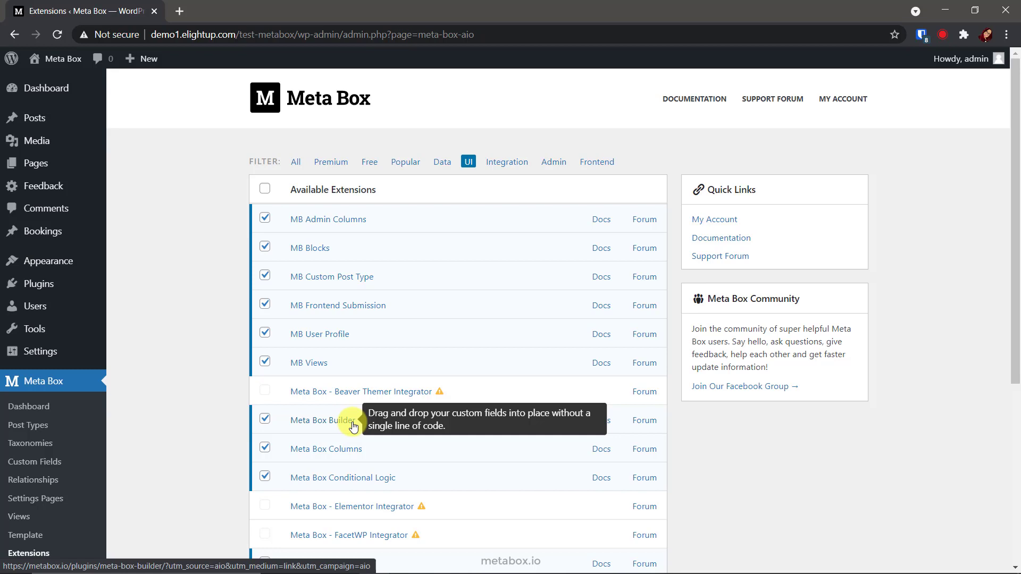
click(586, 164)
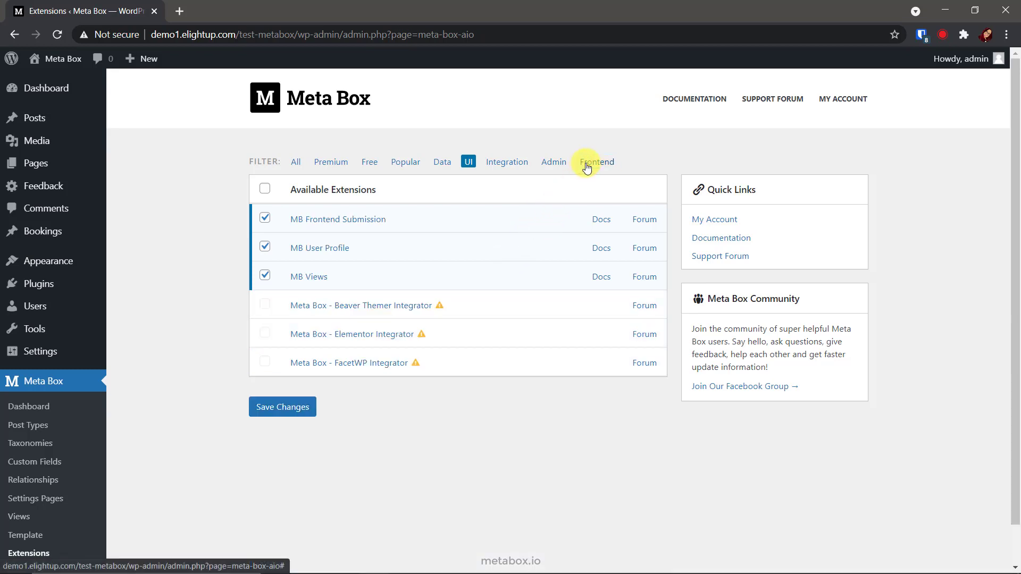
mouse_move(387, 226)
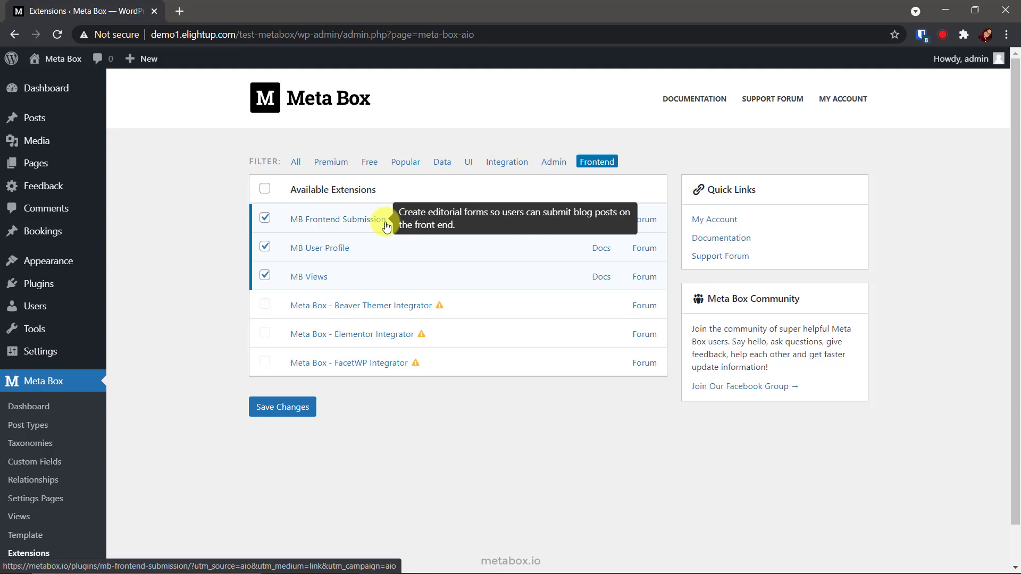
mouse_move(327, 280)
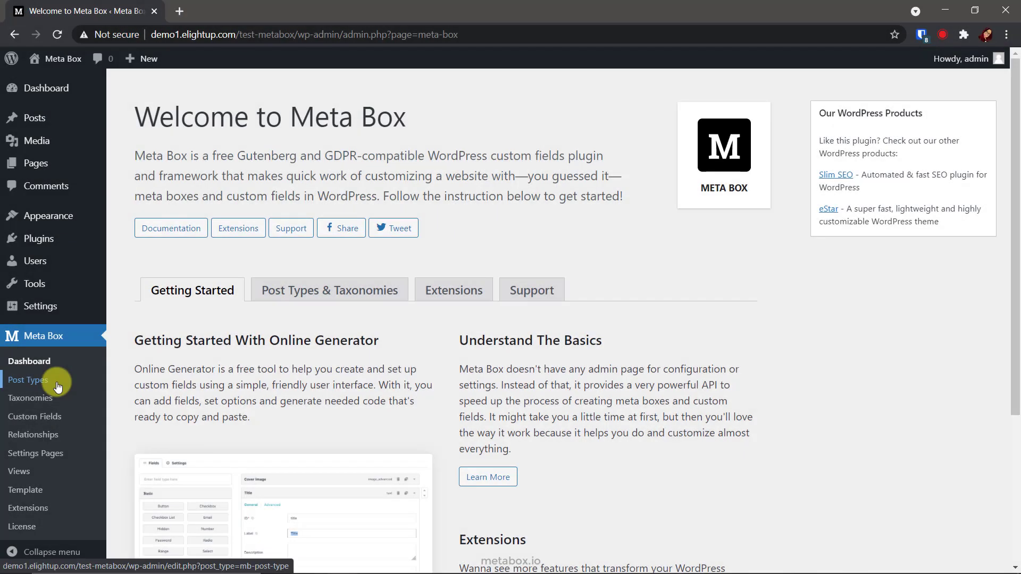
Create and publish a post type with plural name Deals and singular name Deal.
click(69, 380)
click(243, 99)
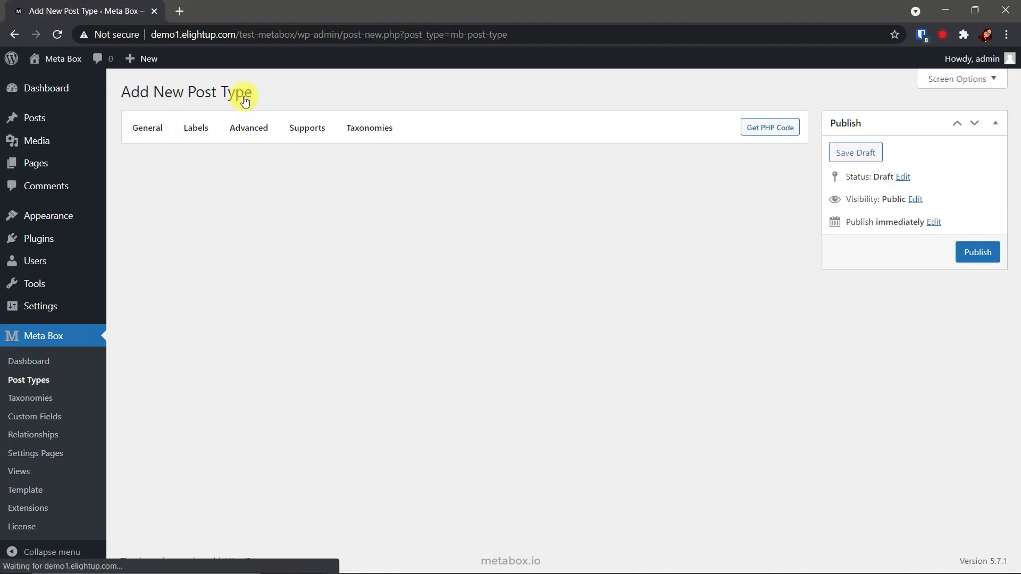
click(314, 168)
text(Deals)
click(322, 208)
text(Deal)
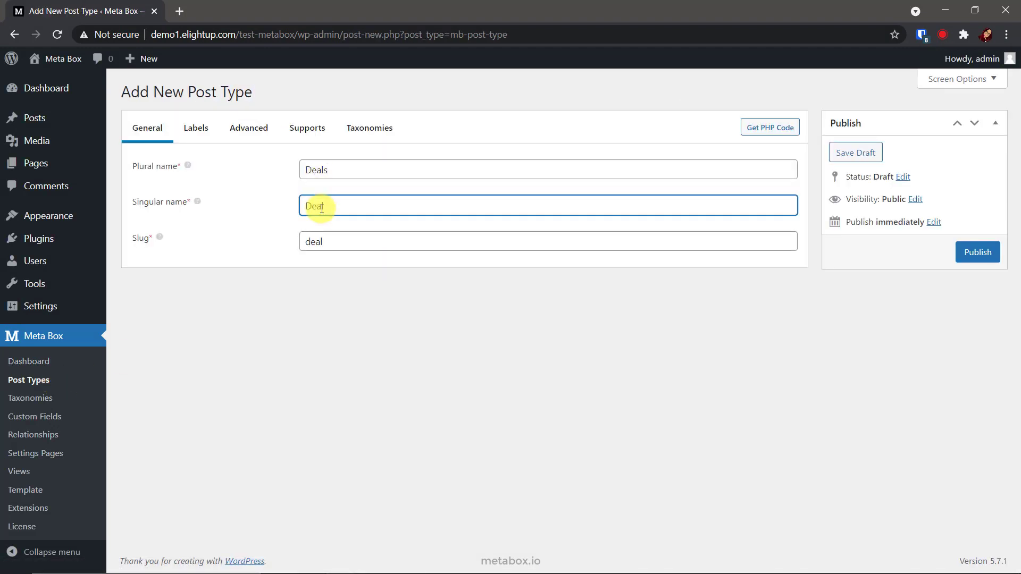
click(971, 253)
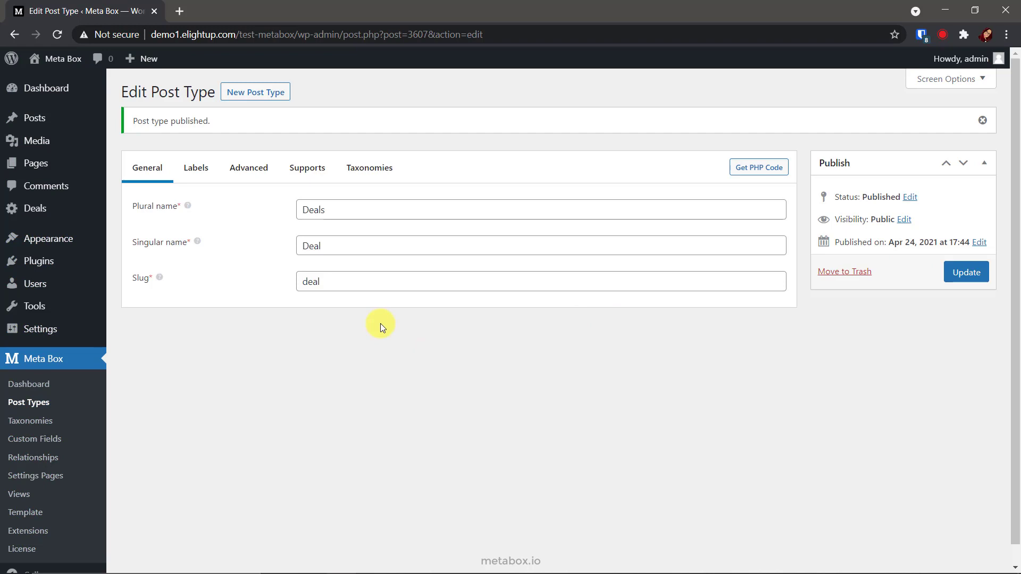
mouse_move(61, 212)
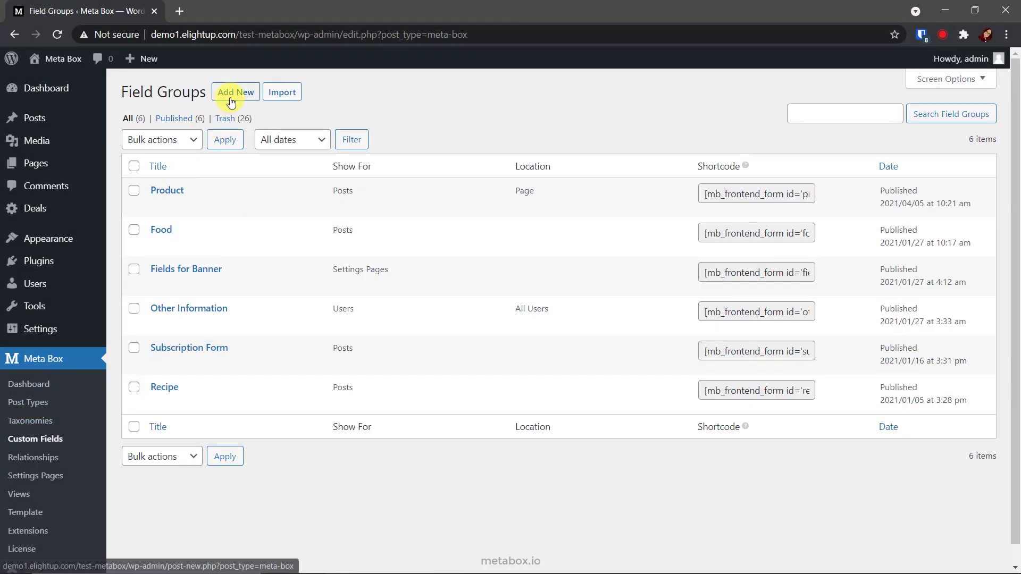
Start a new field group with a 'Your Product Name' text field whose ID is post_title.
click(233, 92)
text(Black Friday Deal Submission)
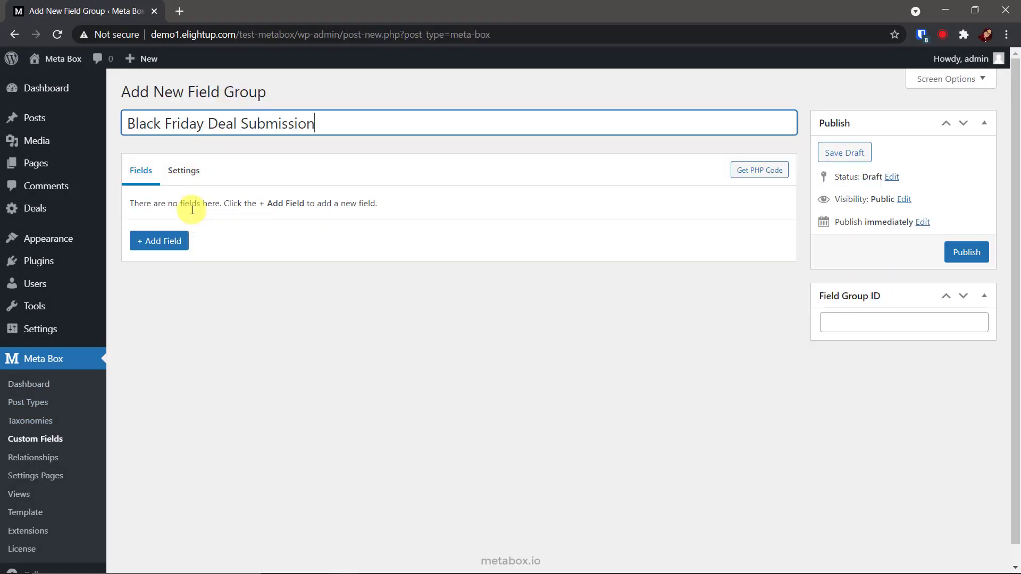
click(175, 241)
text(te)
click(179, 331)
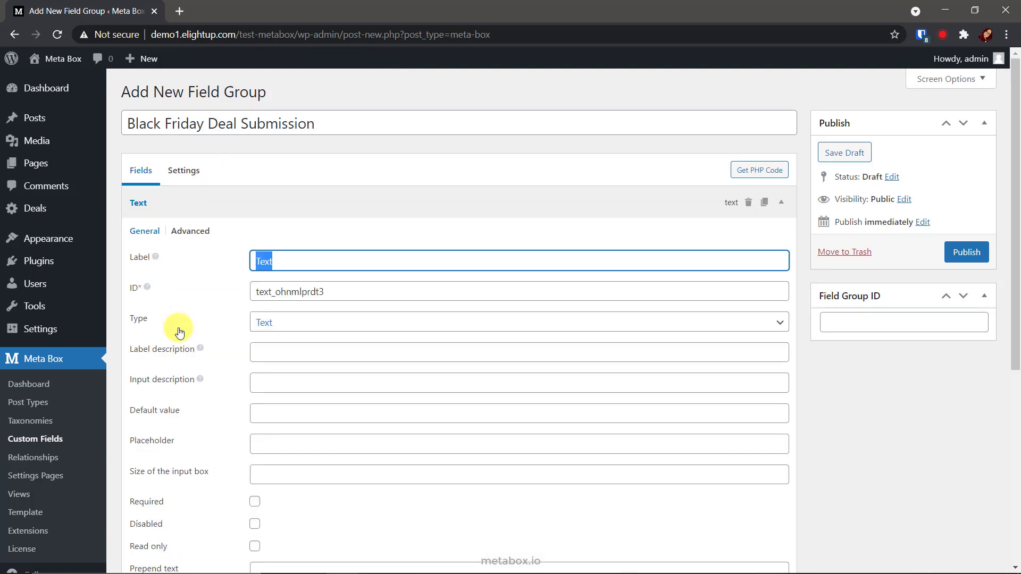
text(Your Product Name)
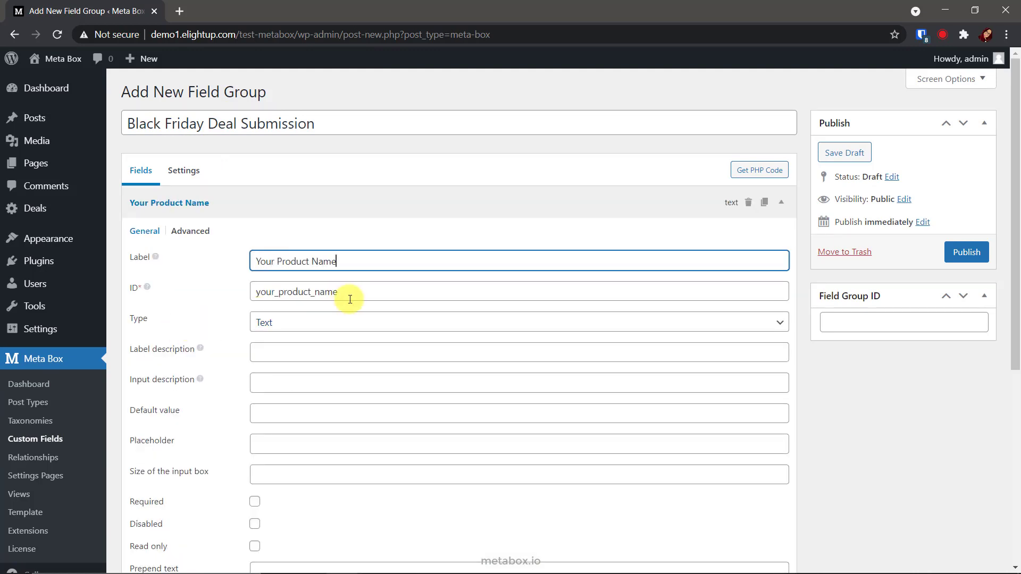
double_click(251, 292)
text(post_title)
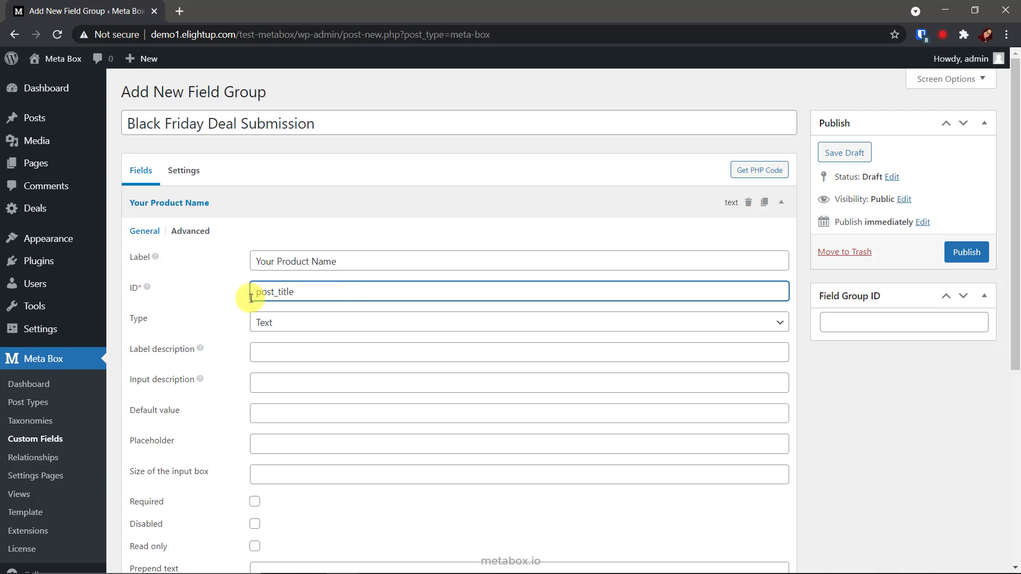
double_click(251, 297)
click(428, 210)
Add a 'Your Product Type' Select Advanced field with pasted choices.
click(186, 246)
text(se)
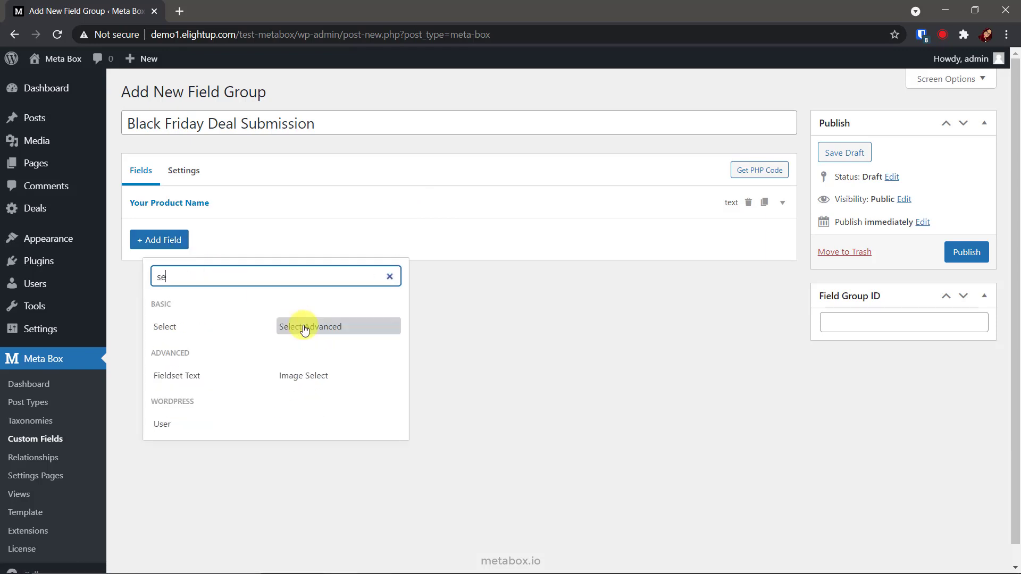
click(303, 328)
text(Your Product Type)
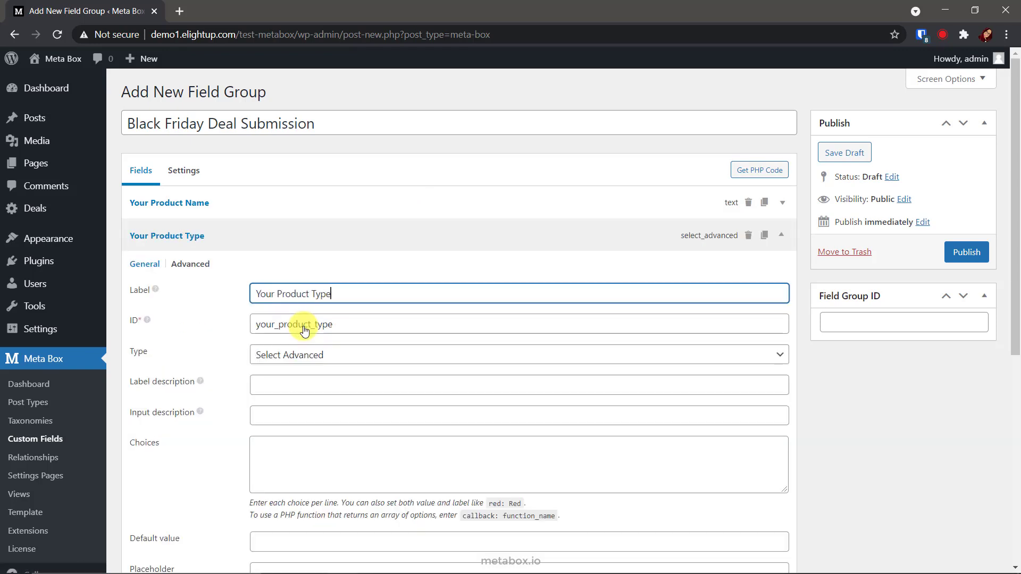
click(271, 452)
text(plugin: Plugin theme: Theme)
click(327, 244)
Add a 'Your Offer' text field and a 'Start Date' date picker field.
click(176, 273)
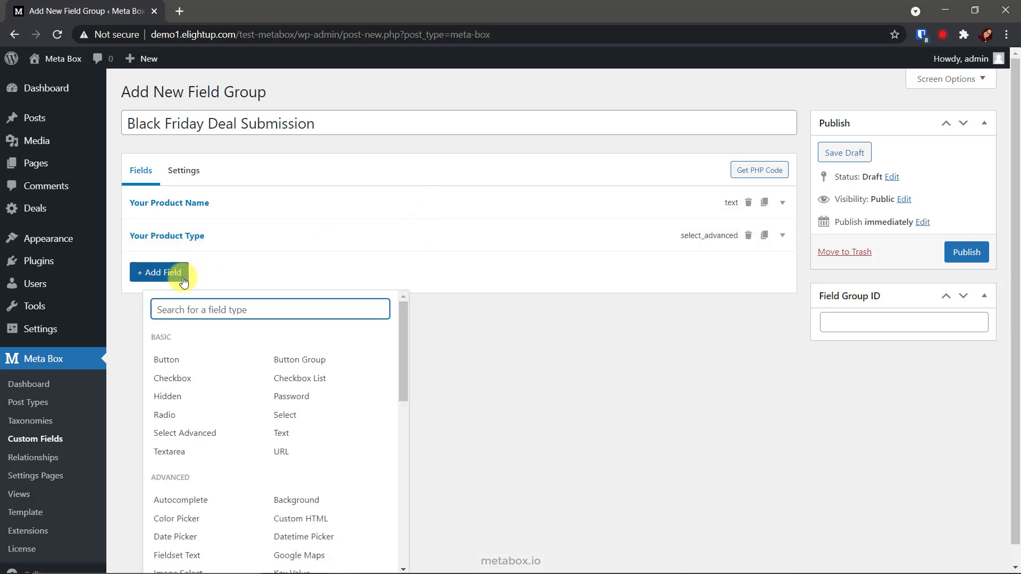
text(te)
click(177, 358)
text(Your Offer)
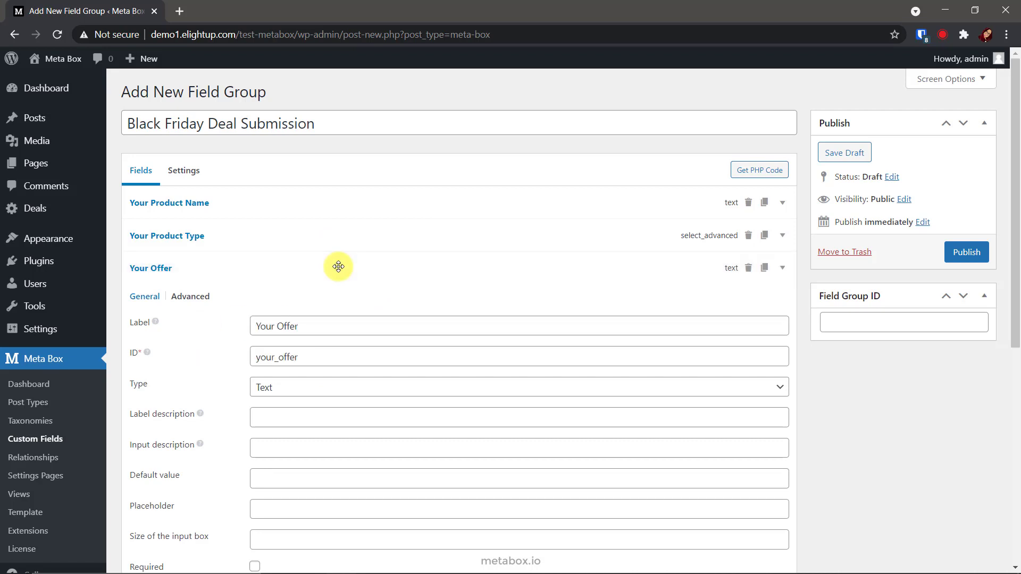
click(337, 266)
click(175, 305)
text(dat)
click(200, 392)
text(Start Date)
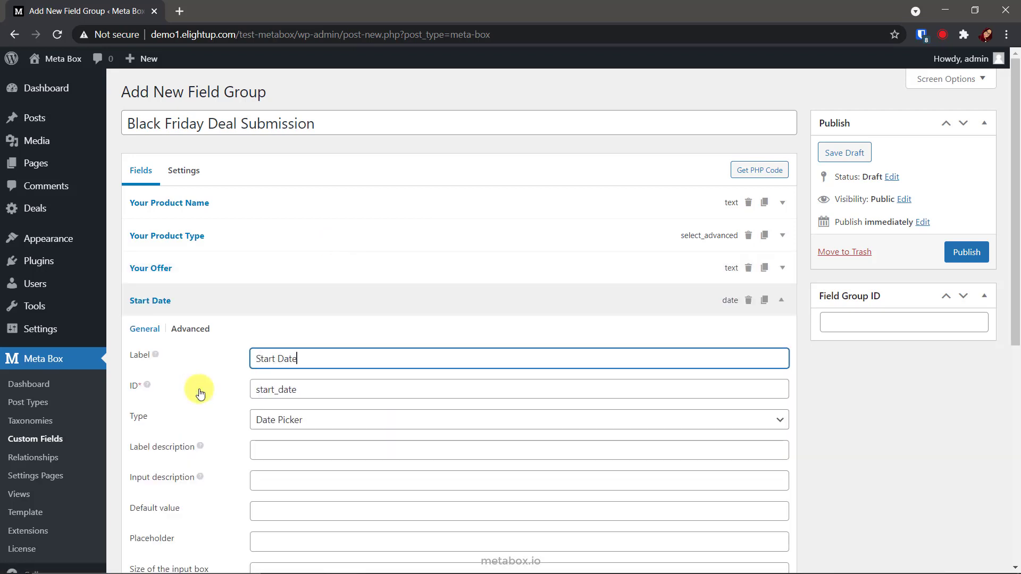
click(299, 309)
Add an 'End Date' date picker field and a 'Promotion Code' text field.
click(183, 339)
text(da)
click(189, 423)
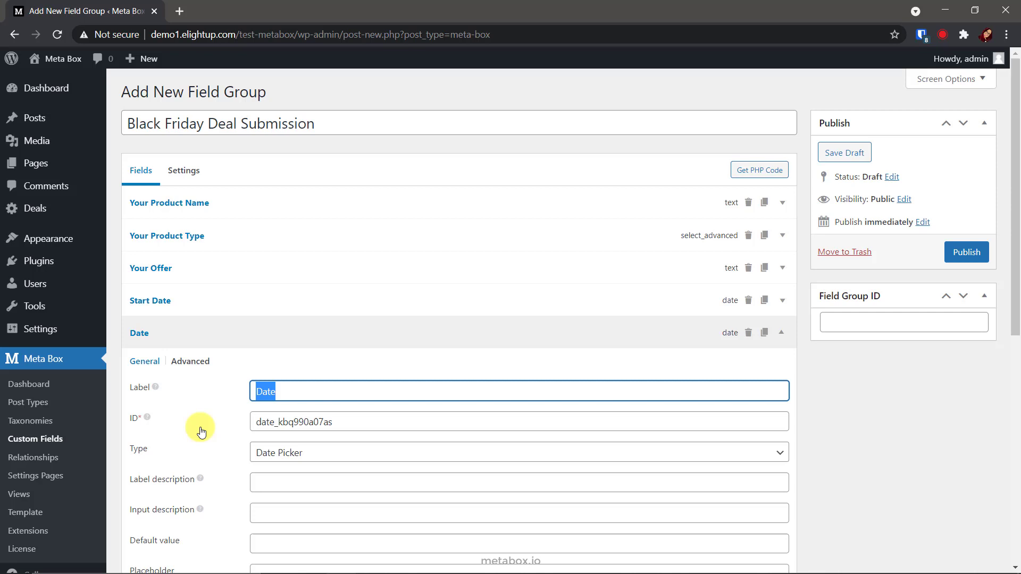
text(End Date)
click(200, 330)
click(183, 372)
text(te)
click(227, 205)
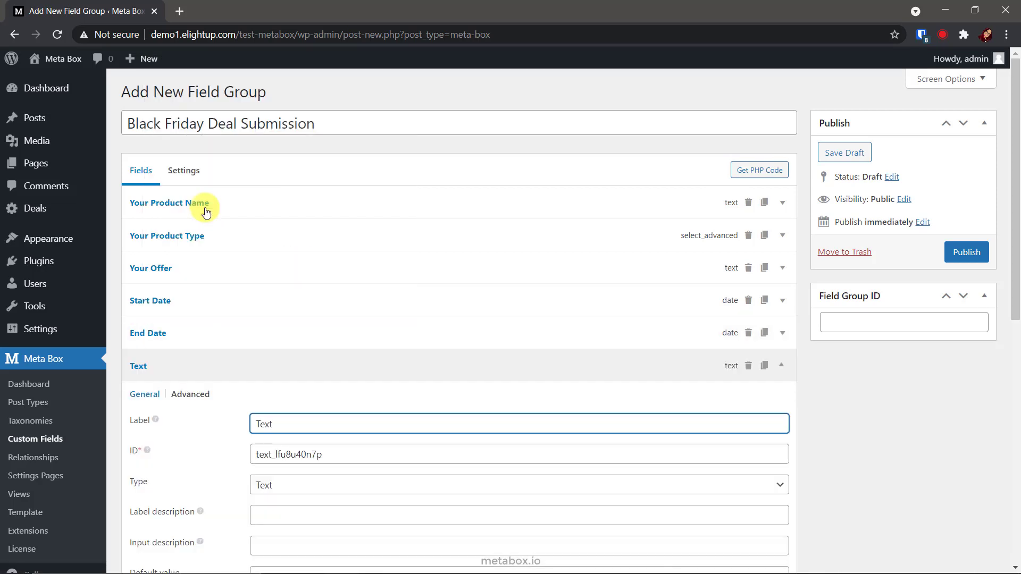
text(Promotion Code)
click(268, 369)
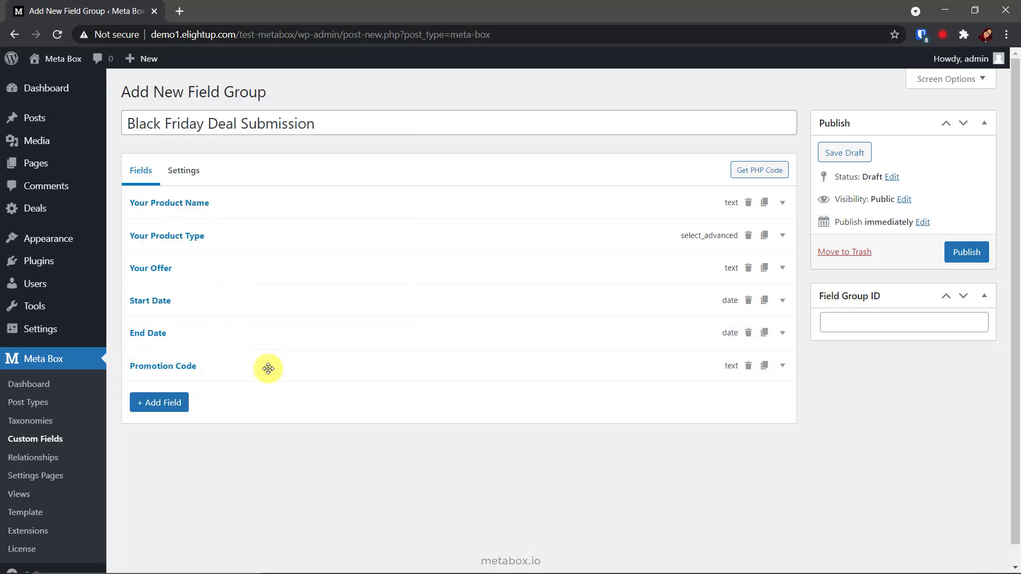
Set the field group's location to the Deal post type instead of Post and publish it.
click(199, 175)
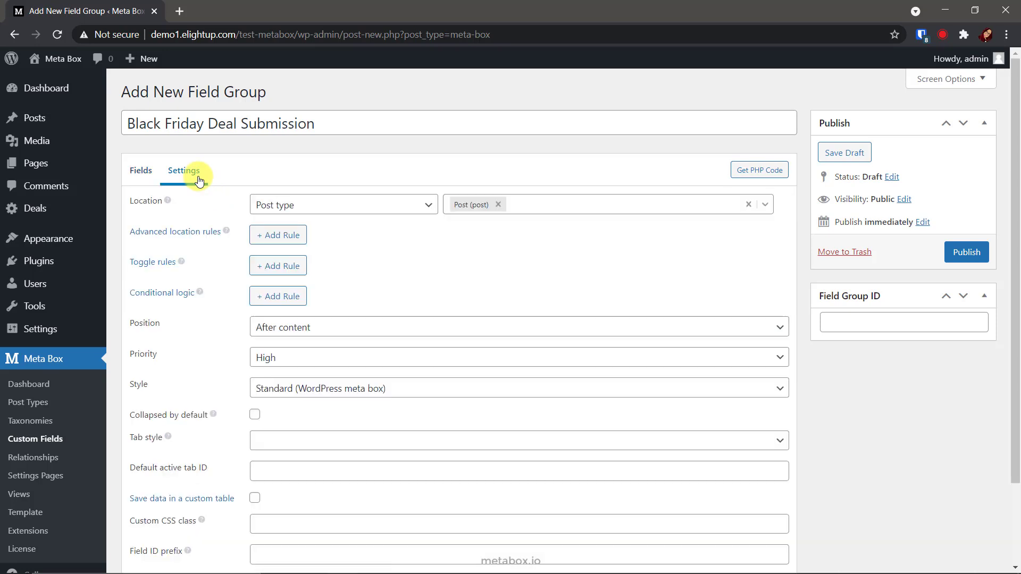
click(498, 204)
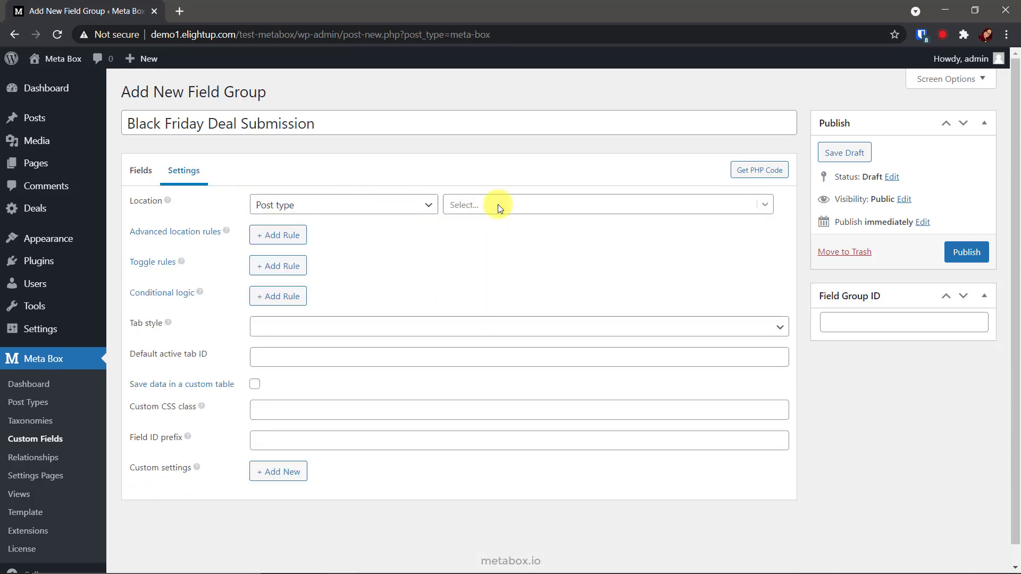
click(497, 302)
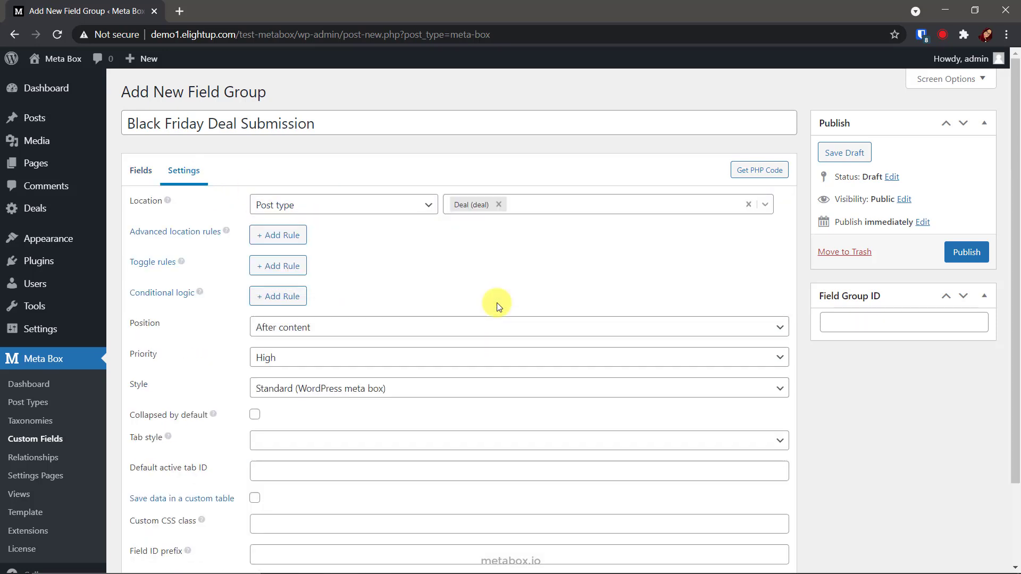
click(955, 253)
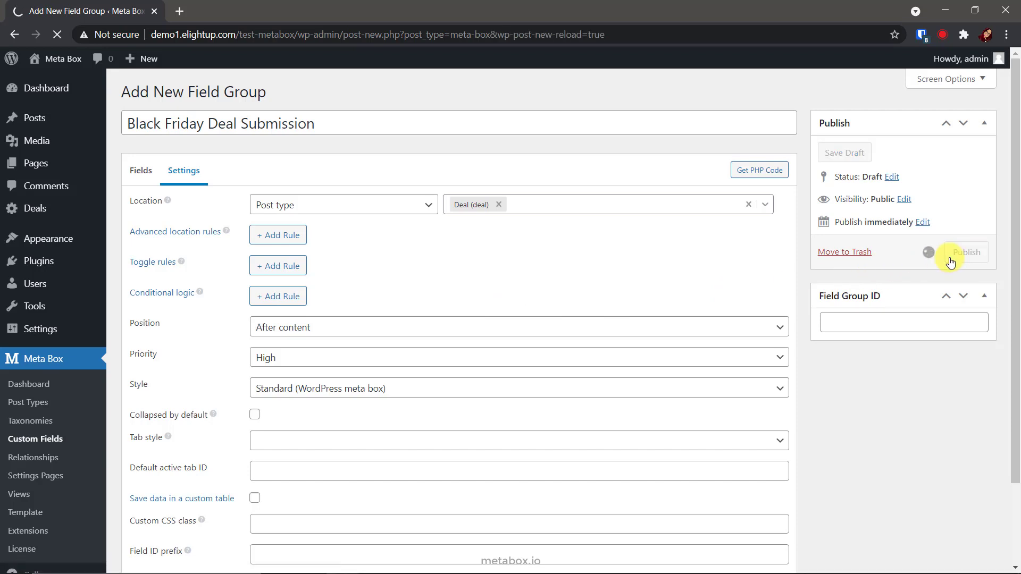
mouse_move(46, 208)
click(156, 228)
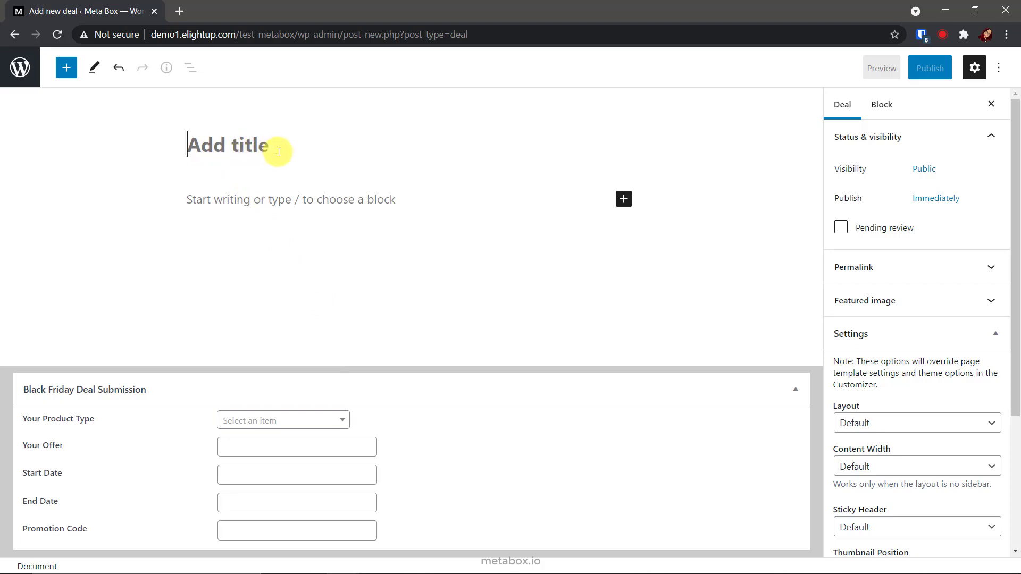
Publish the Meta Box deal: Plugin, 50%, 2021-04-21 to 2021-04-28, code BF2021.
text(Meta Box)
click(282, 421)
click(253, 462)
click(253, 447)
text(50%)
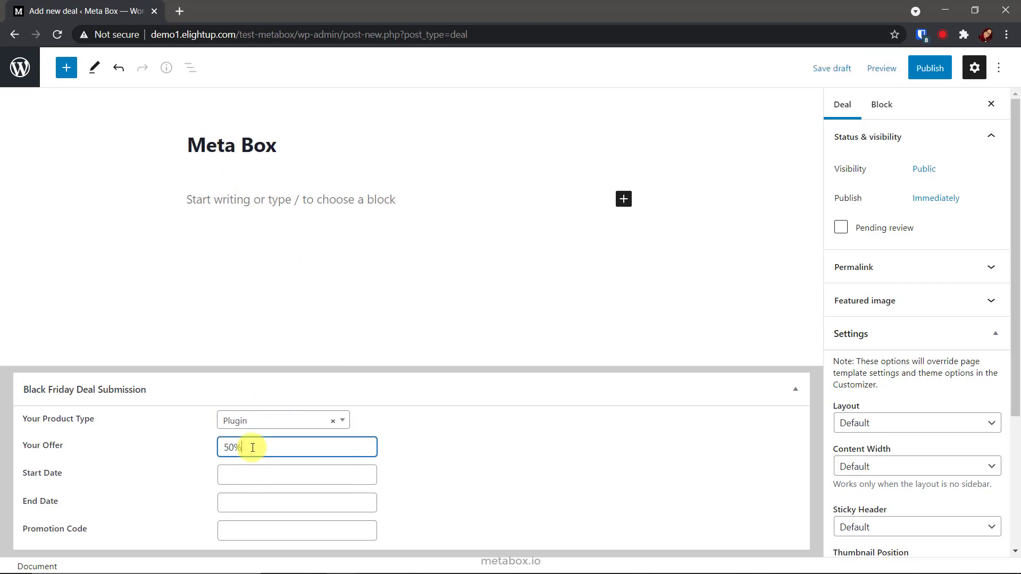
click(287, 415)
click(265, 503)
click(287, 462)
click(237, 533)
text(BF2021)
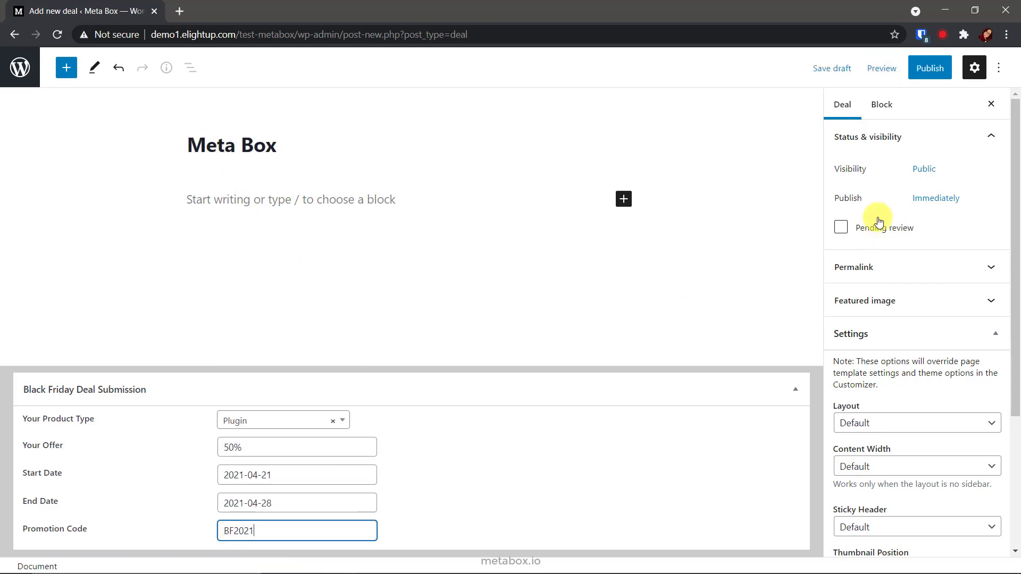
click(930, 68)
click(874, 67)
click(24, 72)
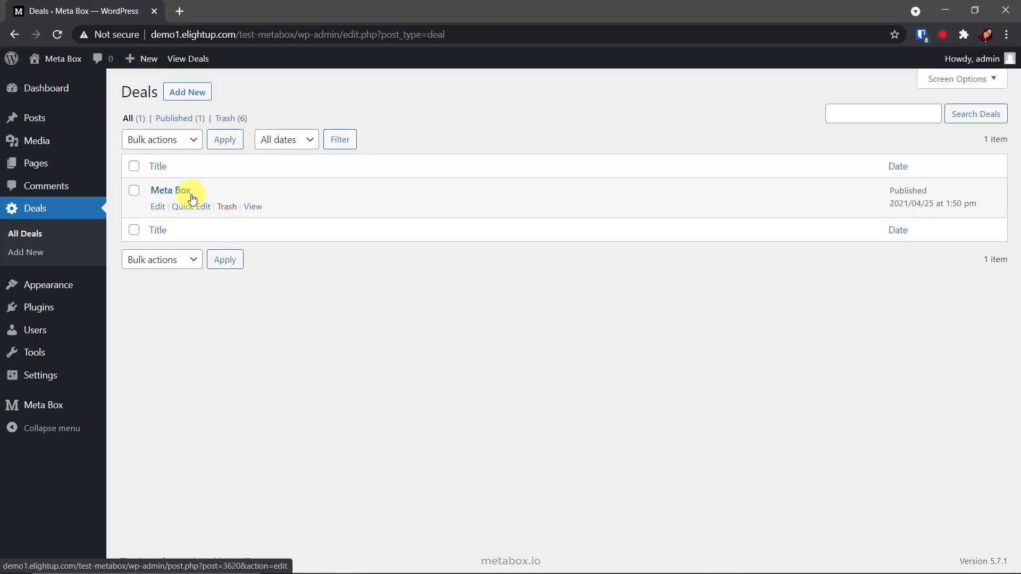
Publish the Gretathemes deal: Theme, 40%, 2021-04-21 to 2021-04-28, code GT2021.
click(196, 103)
text(Gretathemes)
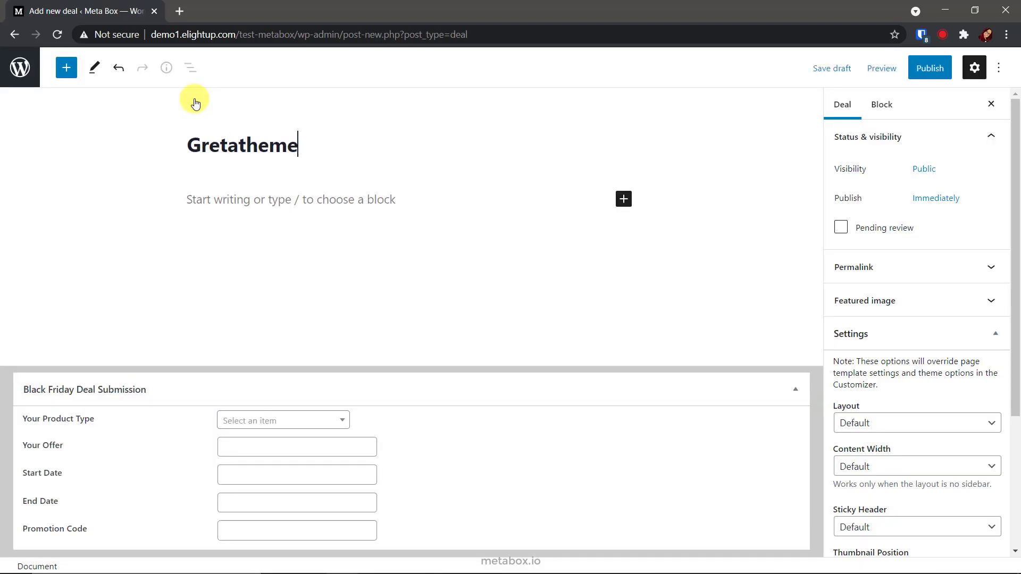
click(282, 421)
click(257, 483)
click(264, 447)
text(40%)
click(266, 475)
click(269, 406)
click(265, 503)
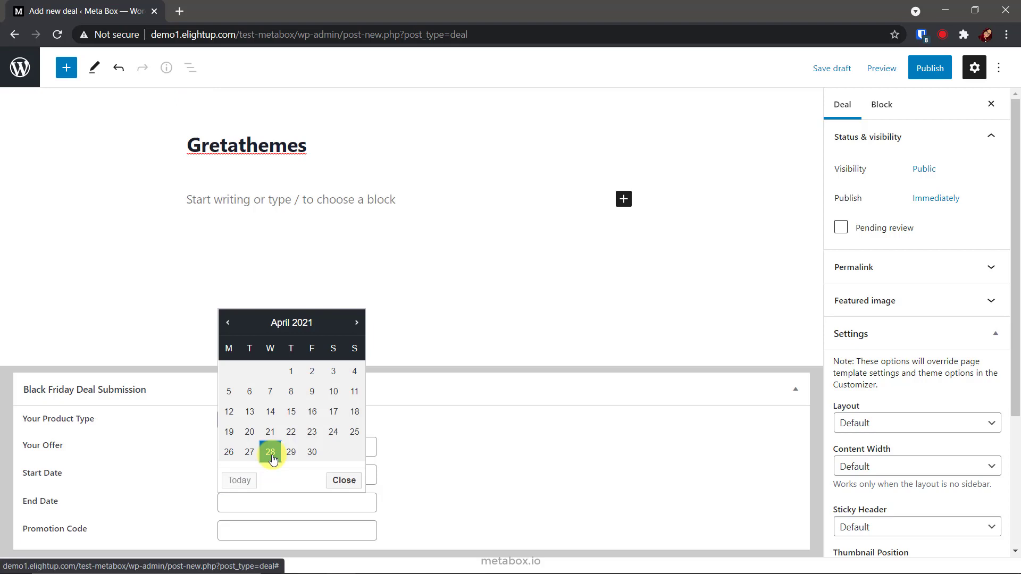
click(269, 449)
click(239, 530)
text(GT2021)
click(912, 73)
click(911, 67)
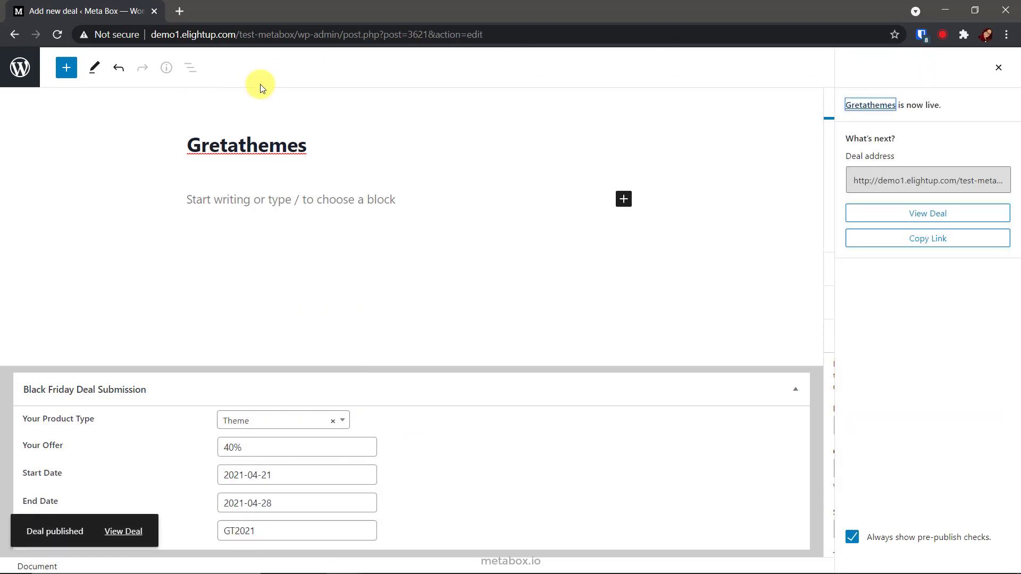
click(20, 68)
Publish the WP Auto Listings deal: Plugin, 50%, 2021-04-22 to 2021-04-30, code AU.
click(189, 93)
text(WP Auto Listings)
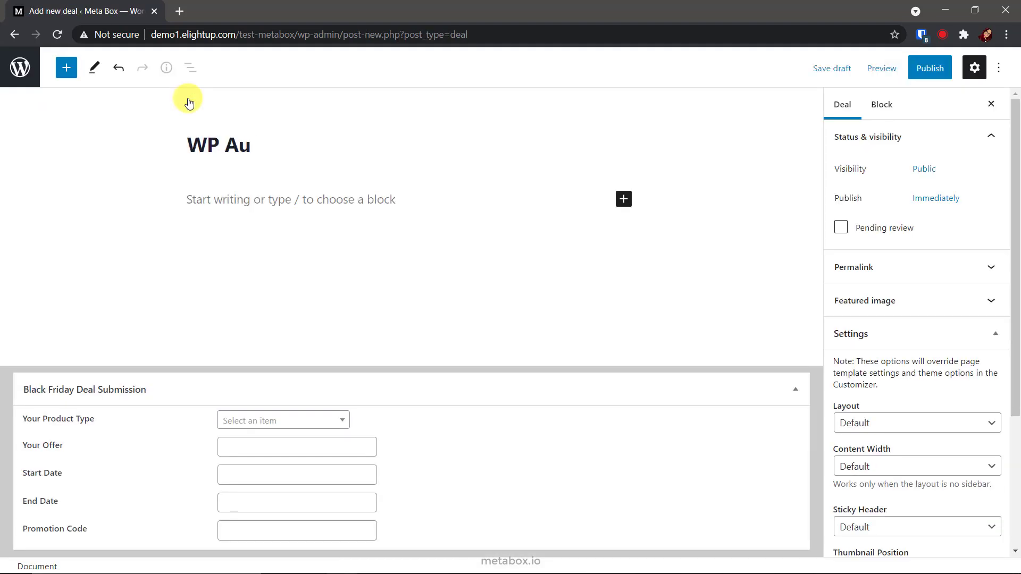
click(249, 420)
click(258, 439)
text(50%)
click(239, 474)
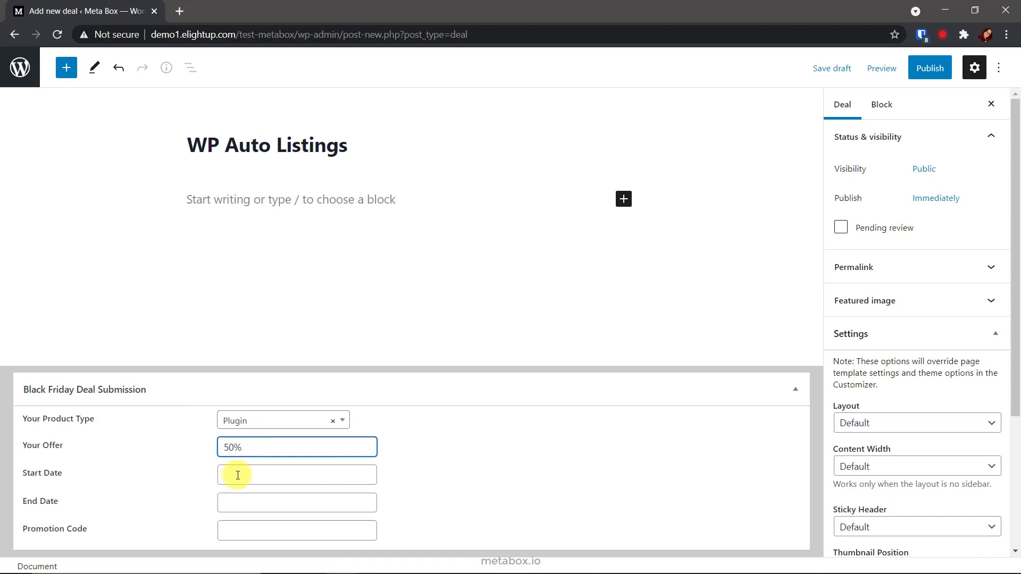
click(291, 406)
click(262, 501)
click(311, 449)
click(258, 531)
text(AUTO2021)
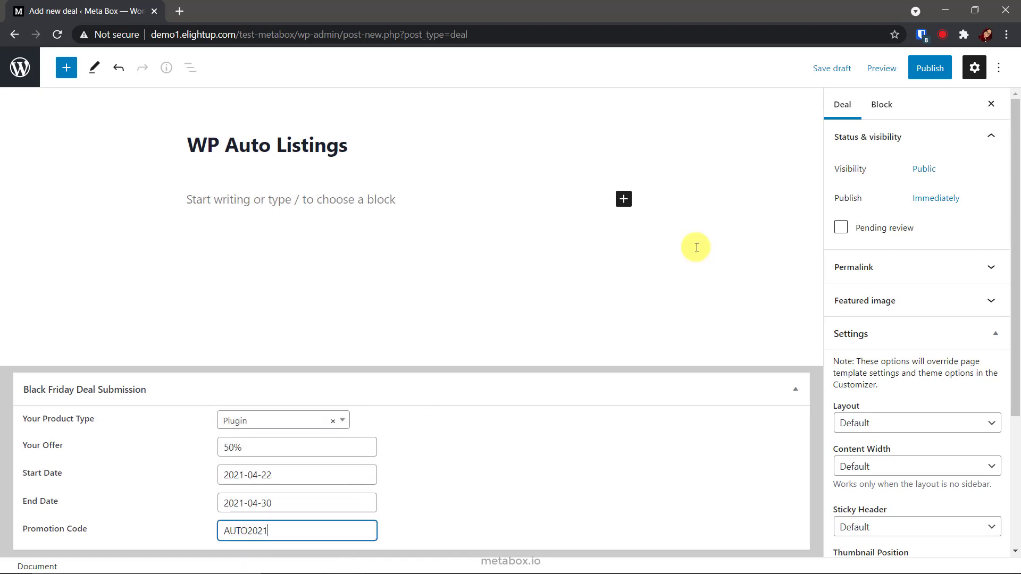
click(912, 68)
click(901, 67)
click(19, 68)
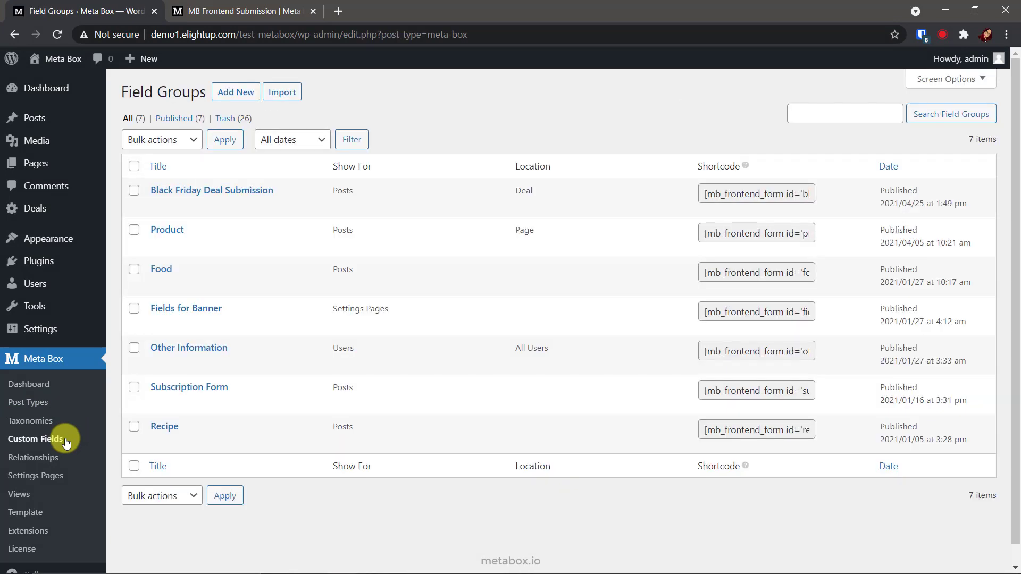
Paste the deal form's shortcode into a new block on the Black Friday Deal Submission Page.
click(724, 195)
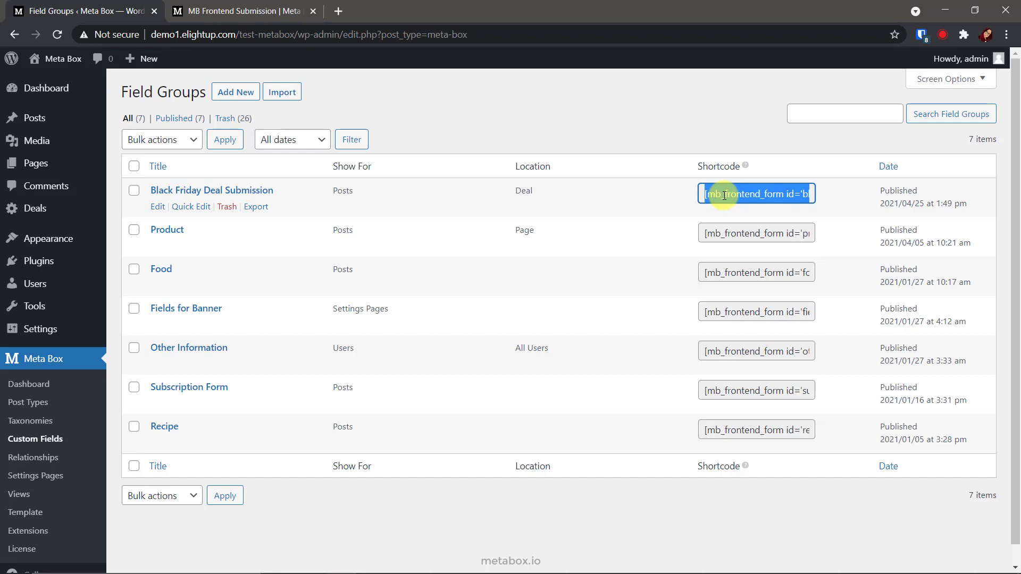
click(74, 163)
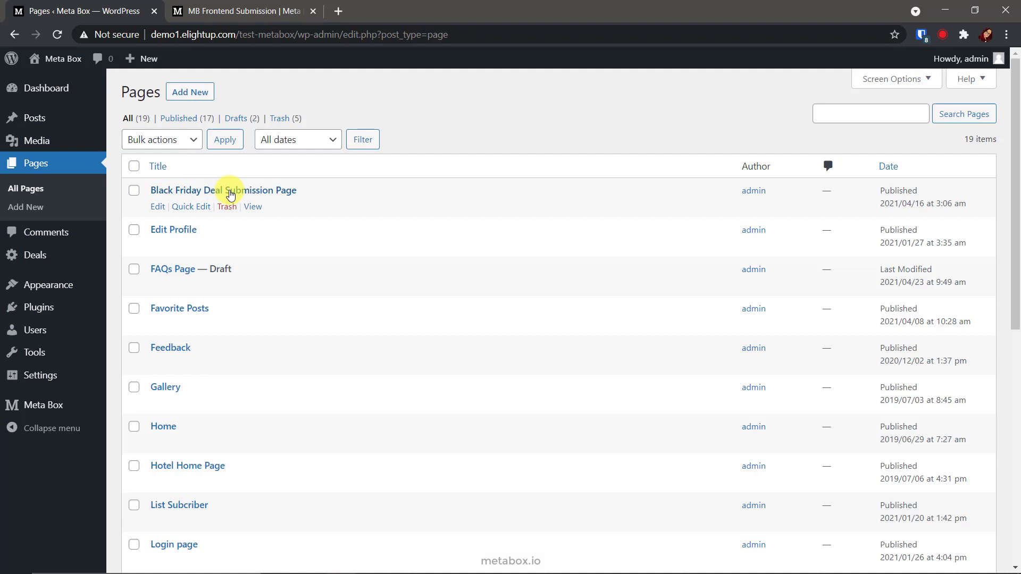
click(230, 195)
click(267, 353)
text([mb_frontend_form id='black-friday-deal-submission' post_fields='title,content'])
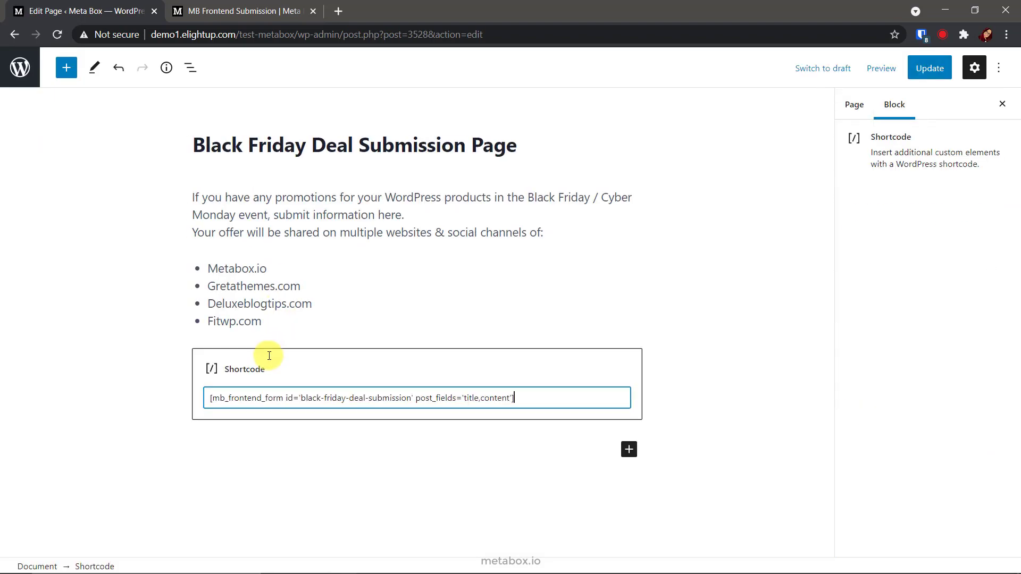
Preview the page in a new tab to check the rendered submission form.
click(880, 68)
click(822, 193)
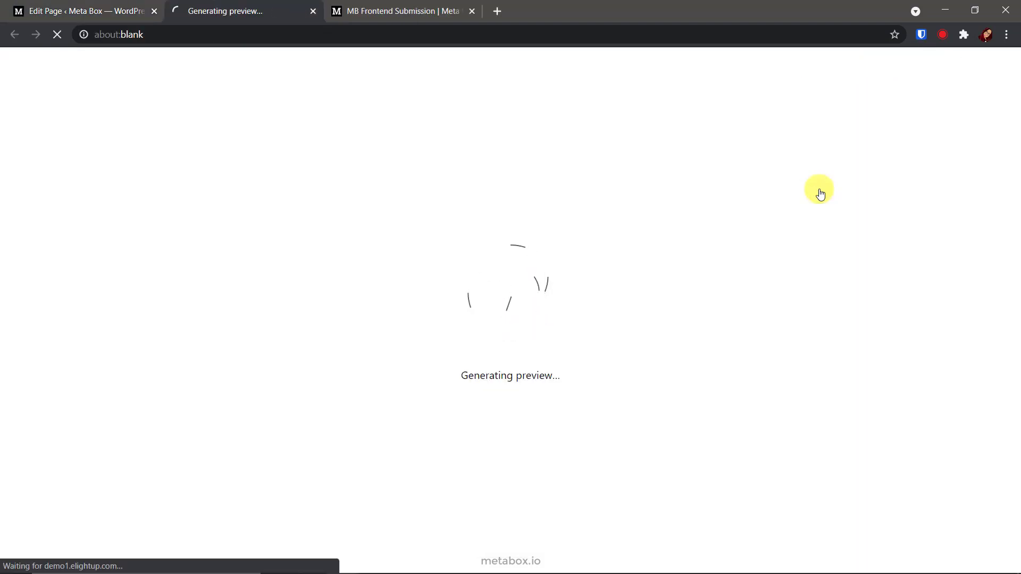
scroll(818, 192, down, 8)
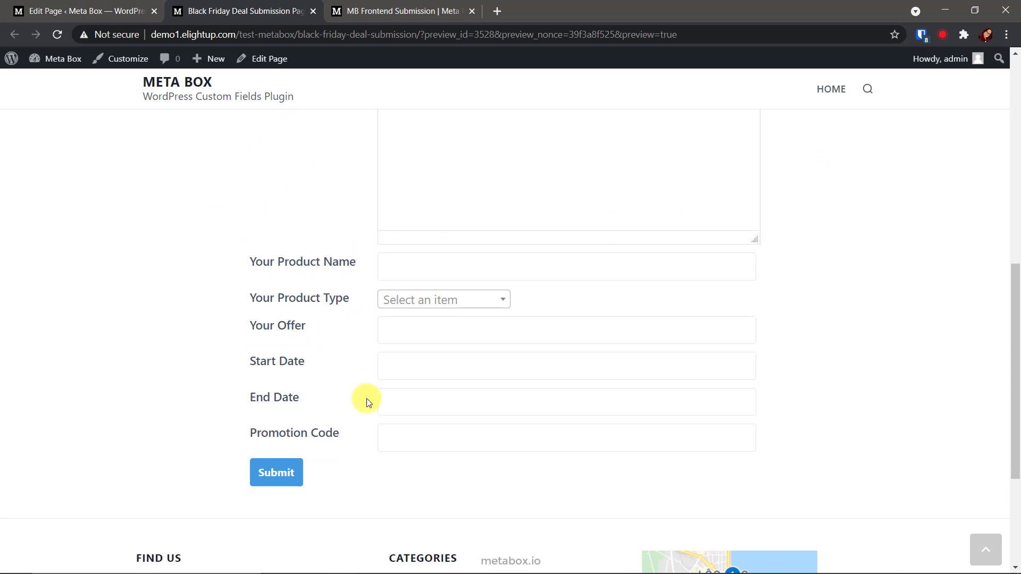
scroll(364, 430, up, 7)
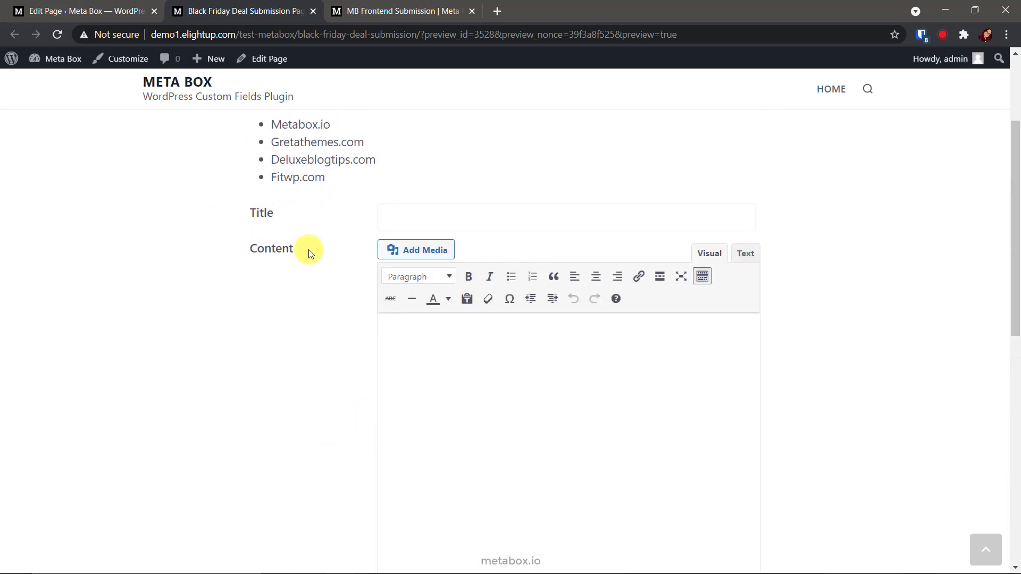
Remove the post_fields attribute from the page's form shortcode.
click(97, 18)
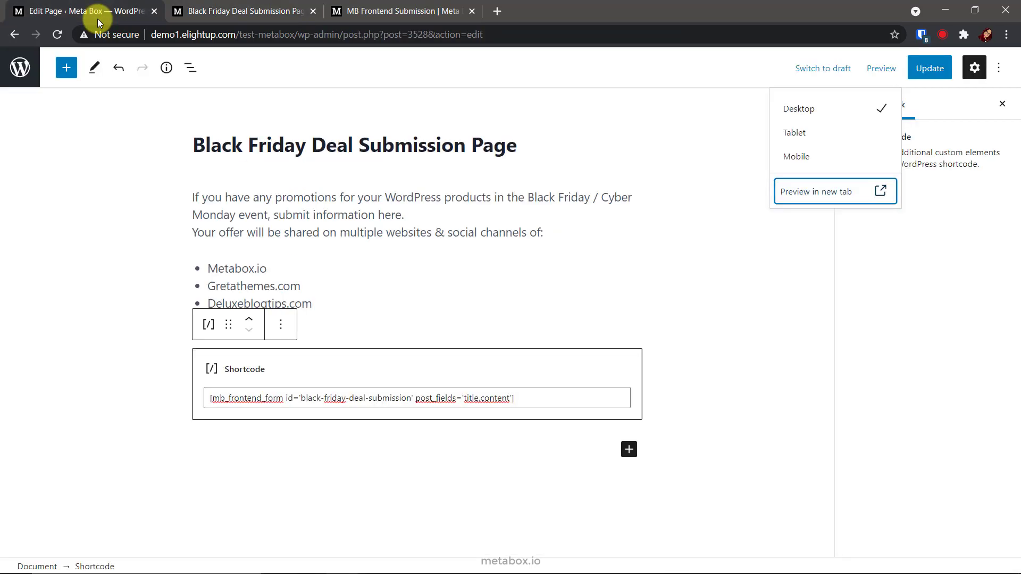
drag(286, 398, 413, 406)
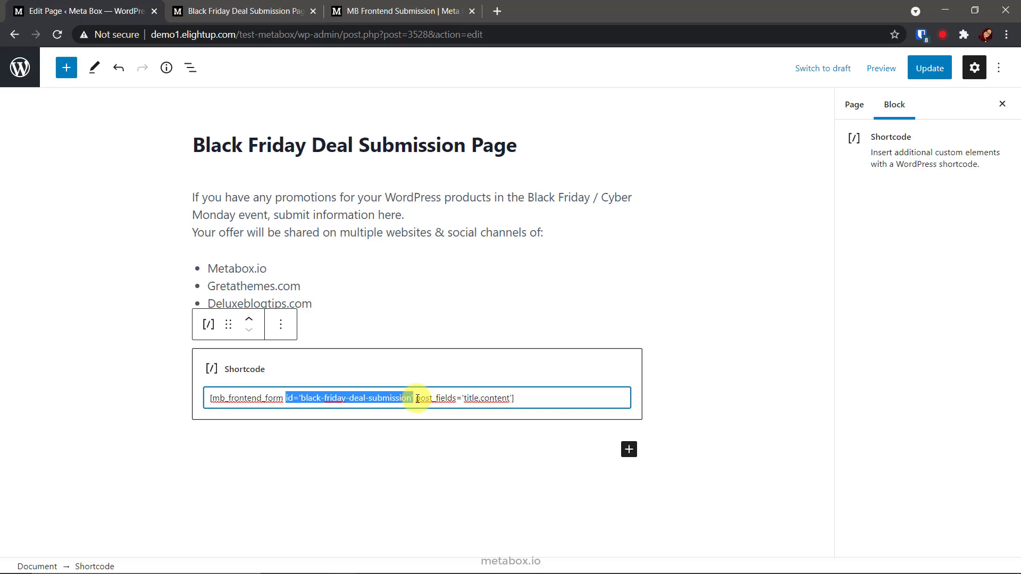
drag(415, 398, 510, 398)
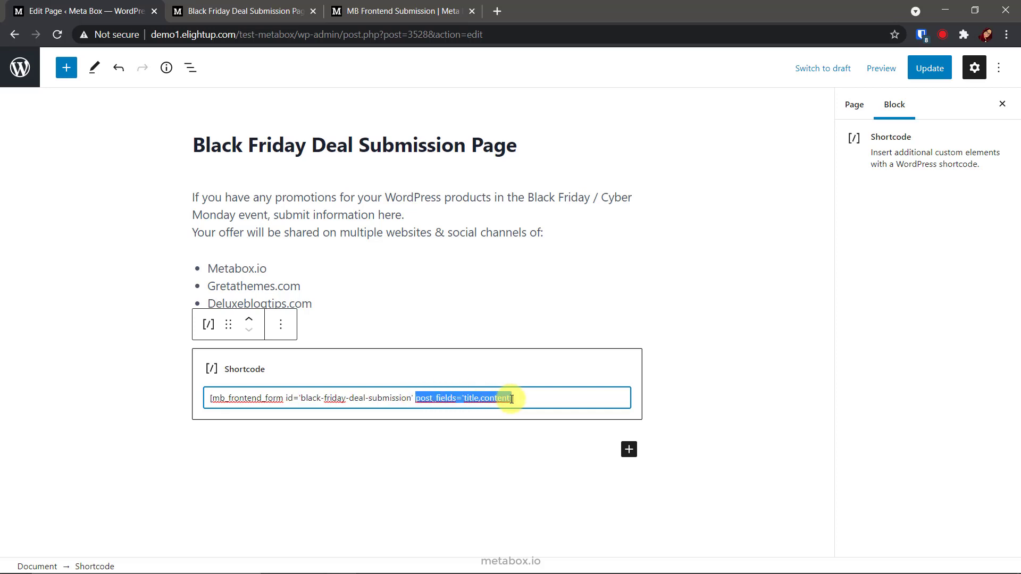
key(BackSpace)
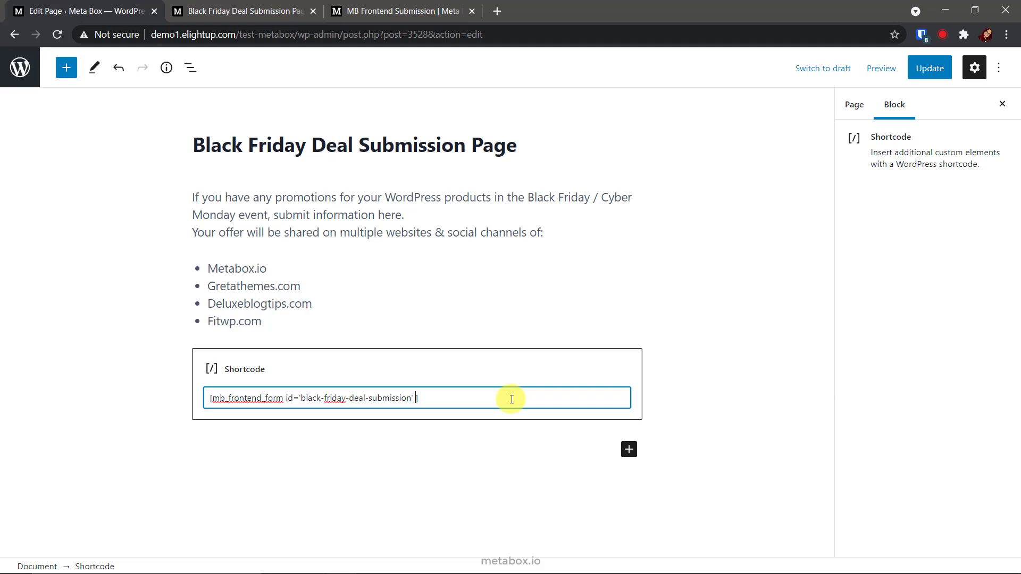
Add ajax="true", post_status="draft" and reCAPTCHA key attributes to the shortcode and update the page.
text(ajax="true")
key(ctrl+shift+Left)
key(ctrl+shift+Left)
key(ctrl+shift+Left)
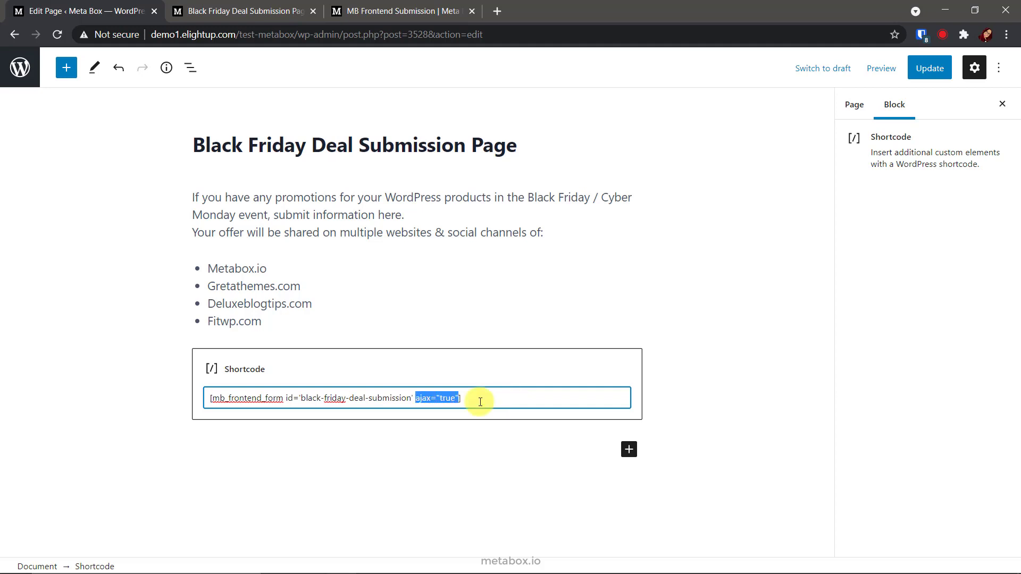
key(Right)
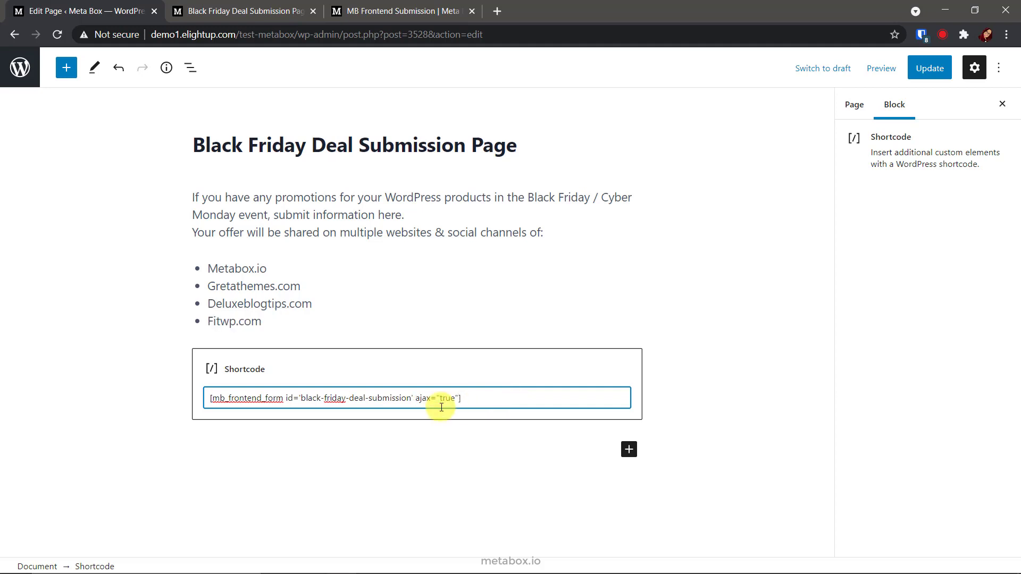
text(post_status="draft")
key(ctrl+shift+Left)
key(ctrl+shift+Left)
key(ctrl+shift+Left)
key(ctrl+shift+Left)
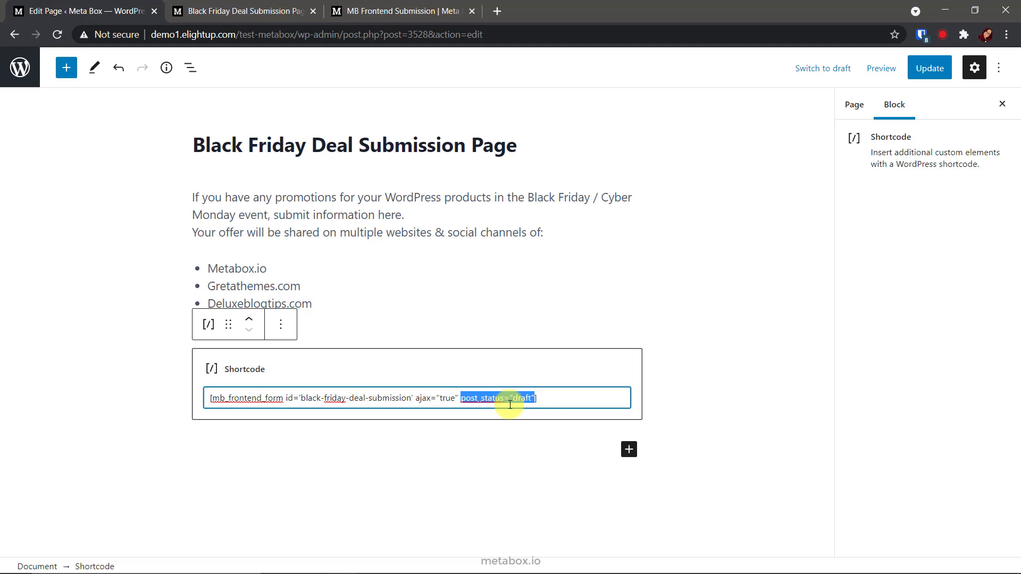
key(Right)
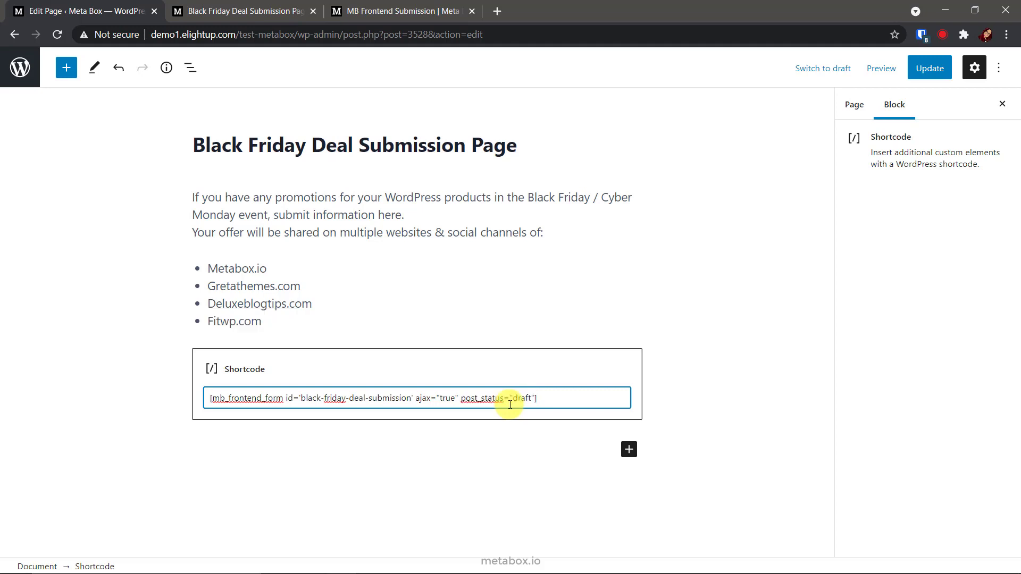
key(ctrl+v)
key(ctrl+v)
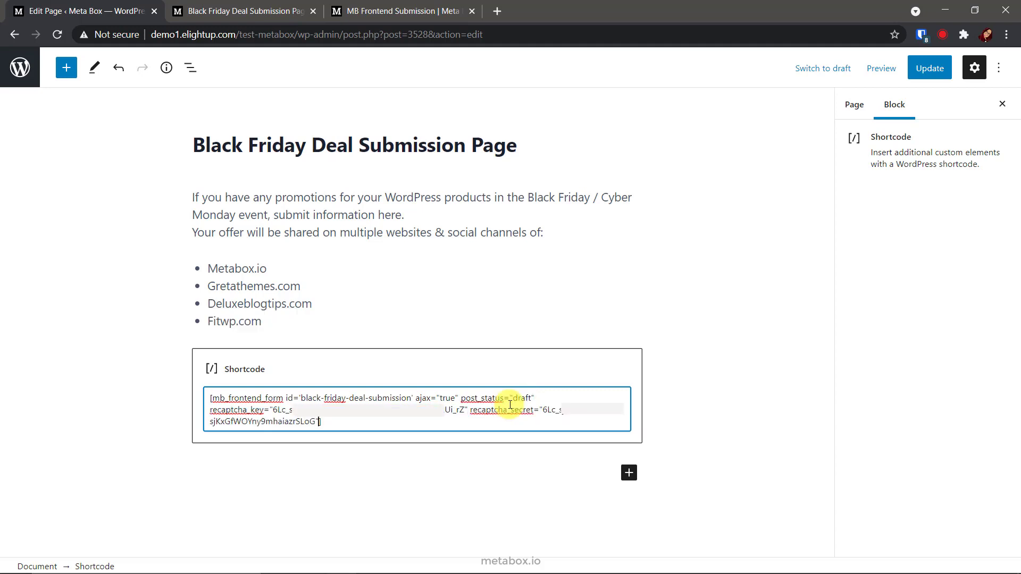
key(ctrl+shift+Left)
key(ctrl+shift+Left)
key(ctrl+shift+Left)
key(ctrl+shift+Left)
key(ctrl+shift+Left)
key(ctrl+shift+Left)
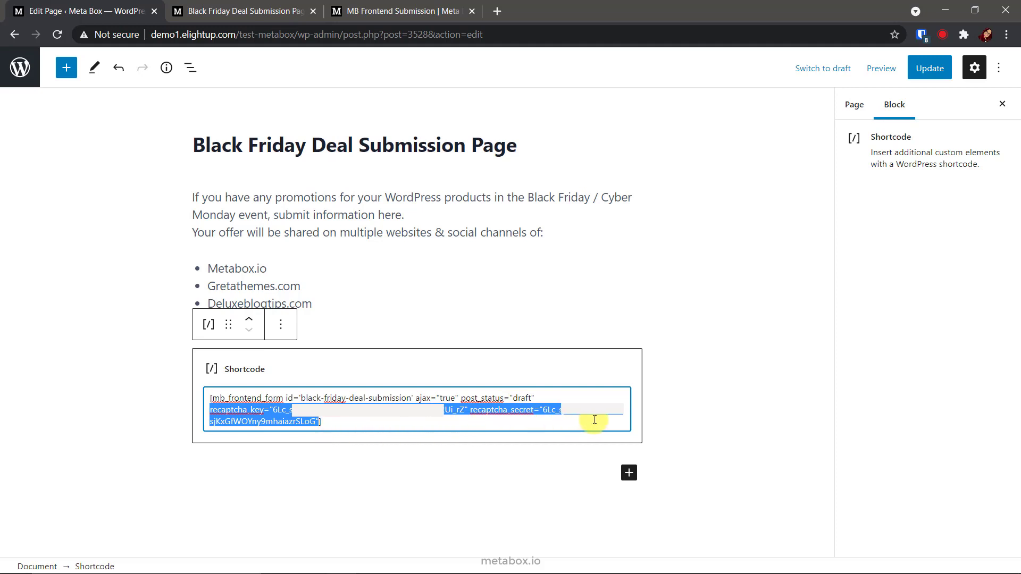
click(925, 72)
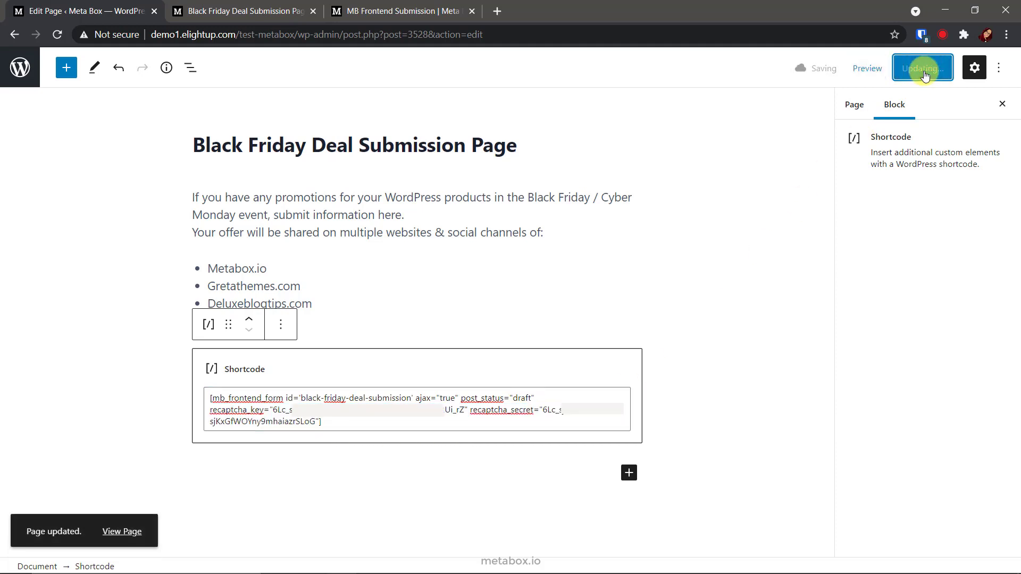
click(424, 12)
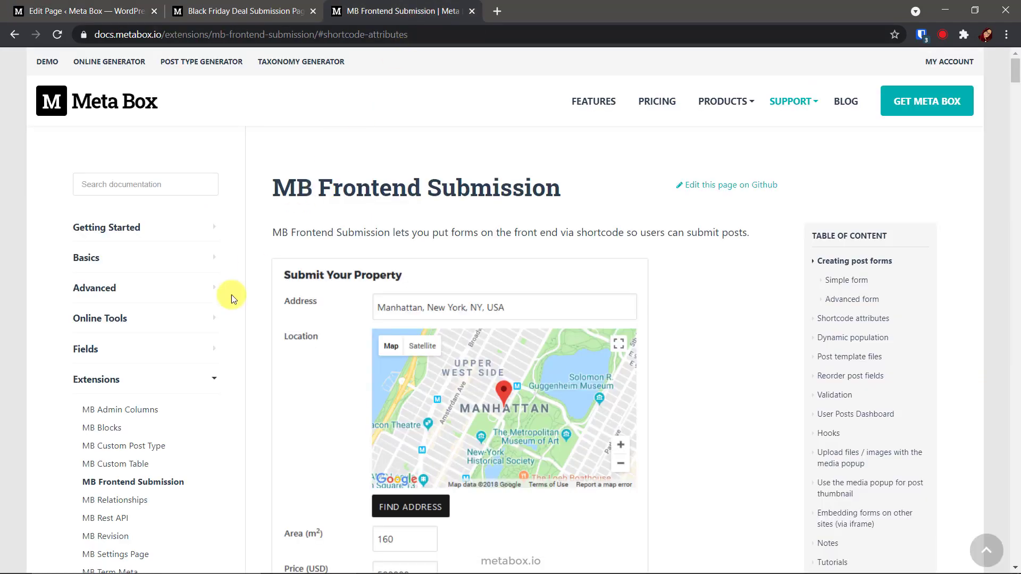
scroll(824, 324, down, 1)
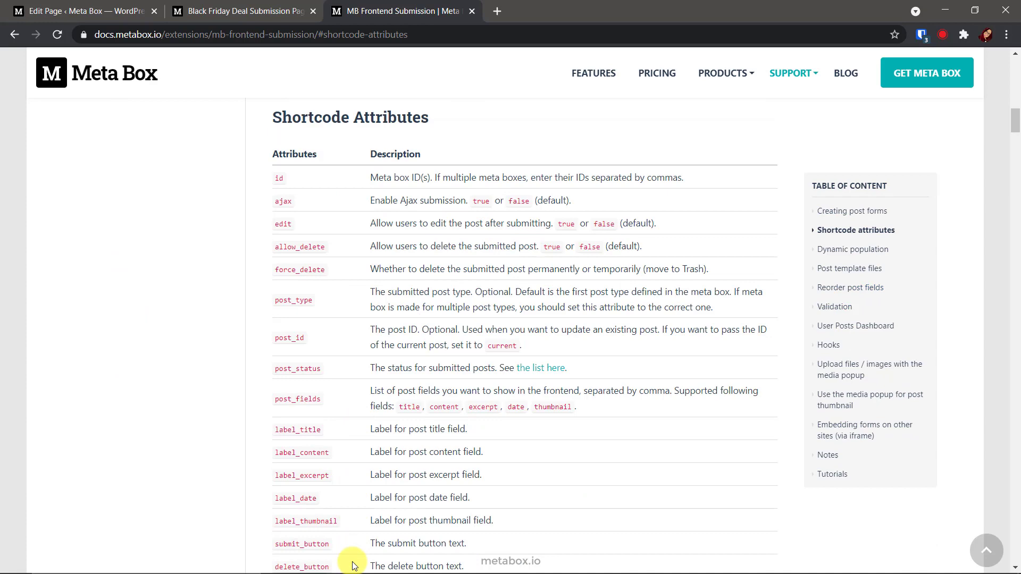
Preview the Black Friday Deal Submission Page in a new tab to see its unstyled form.
click(103, 11)
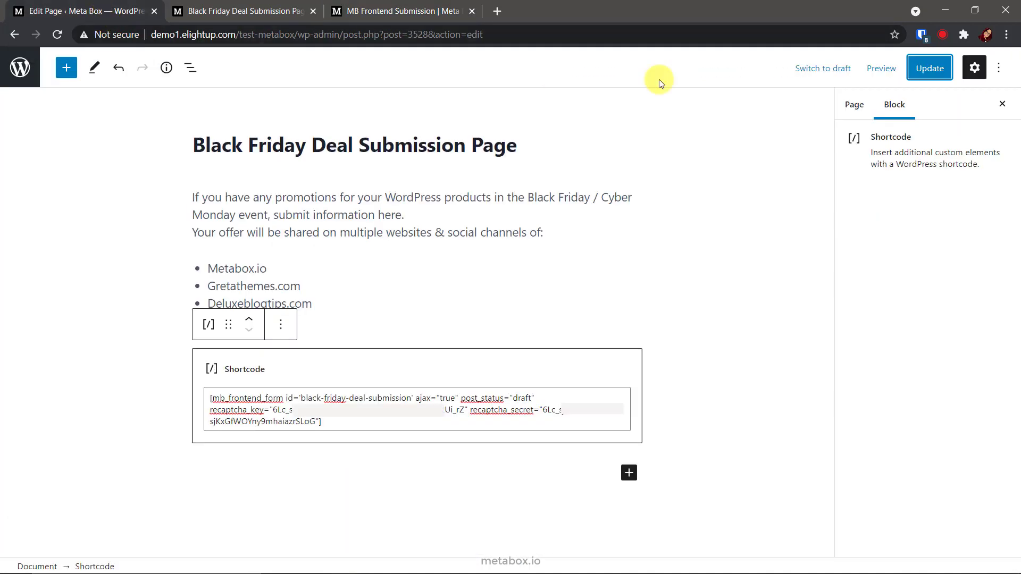
click(879, 74)
click(848, 191)
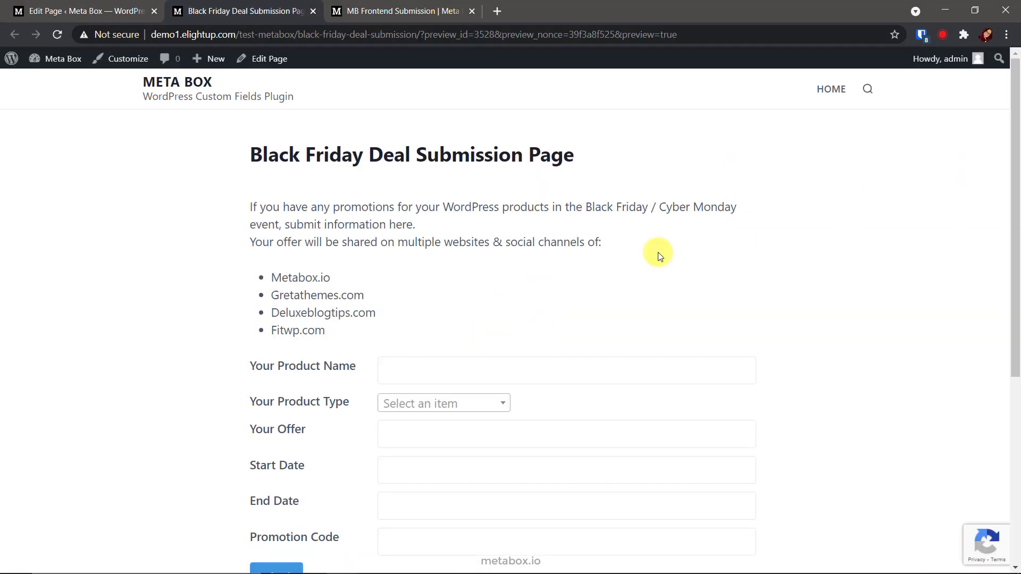
scroll(361, 537, down, 1)
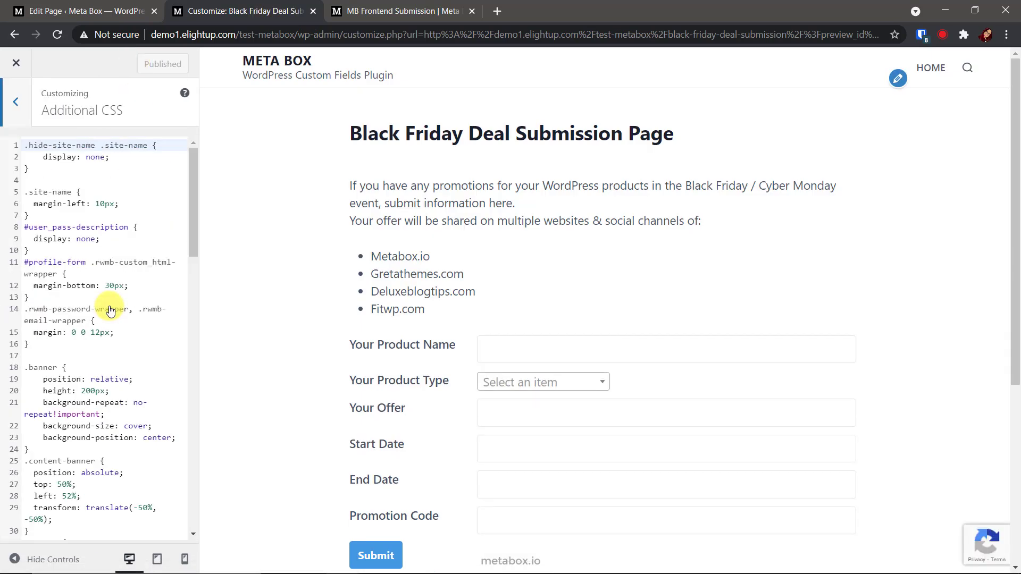
Append the .rwmb-form styling rules to the end of Additional CSS and publish them.
scroll(110, 311, down, 10)
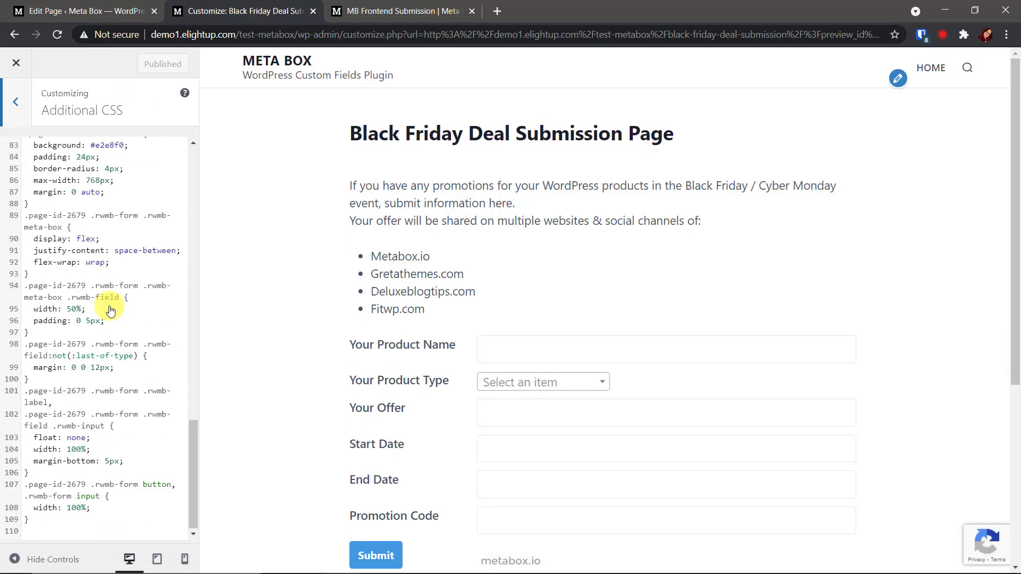
click(50, 531)
key(ctrl+v)
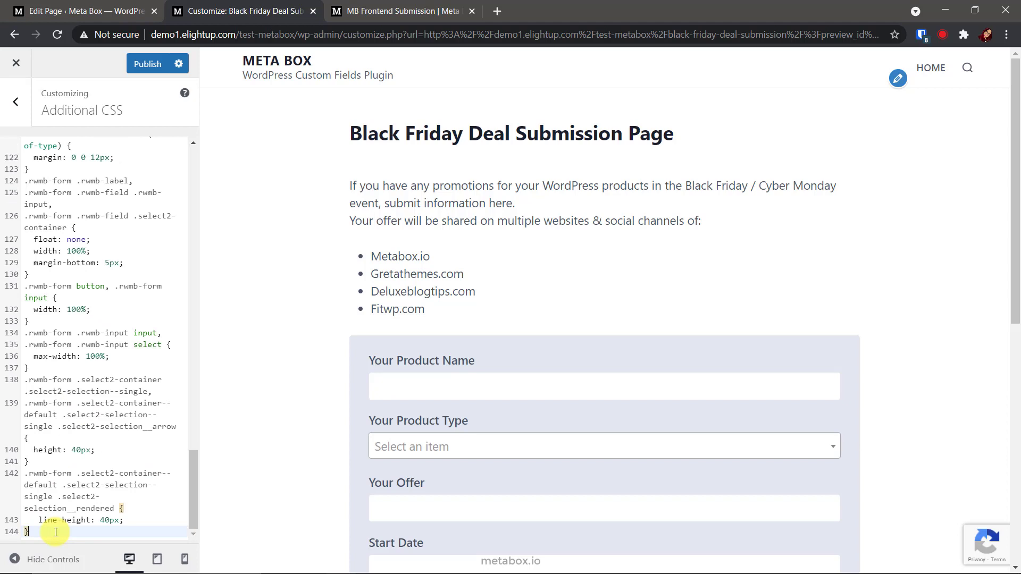
scroll(335, 510, down, 4)
click(165, 70)
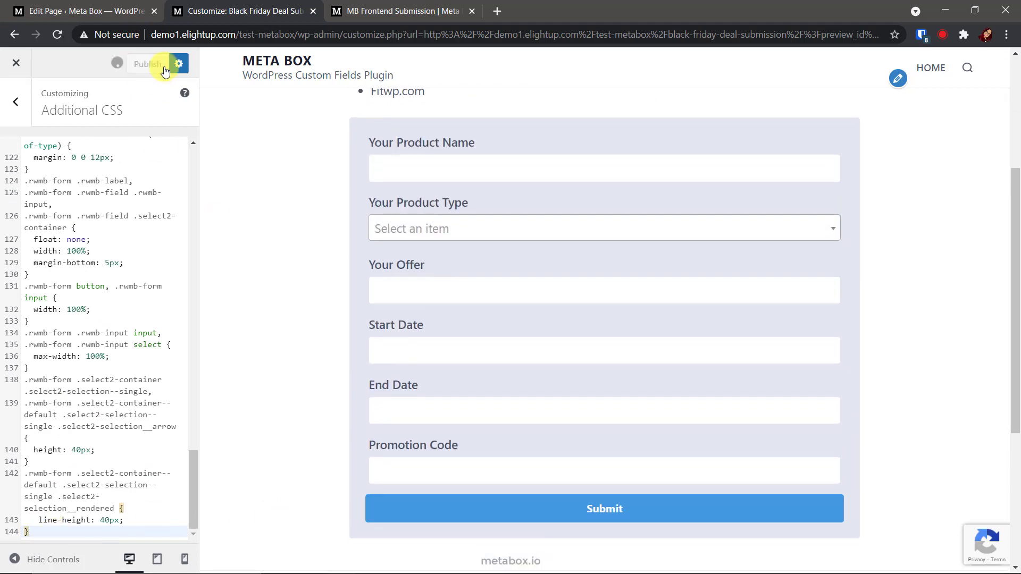
Close the Customizer and enter the deal name, Plugin product type and a 50% offer in the form.
click(16, 63)
click(289, 410)
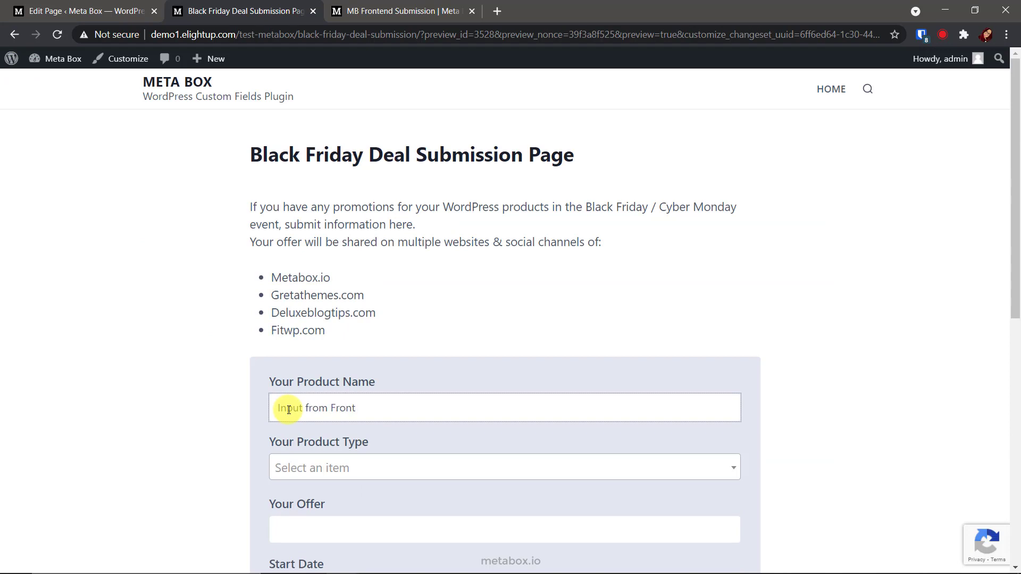
click(300, 466)
click(307, 394)
click(319, 526)
text(50%)
Set start date 2021-04-14 and an end date, add promo code 'test', submit, and go to wp-admin.
scroll(319, 425, down, 4)
click(330, 357)
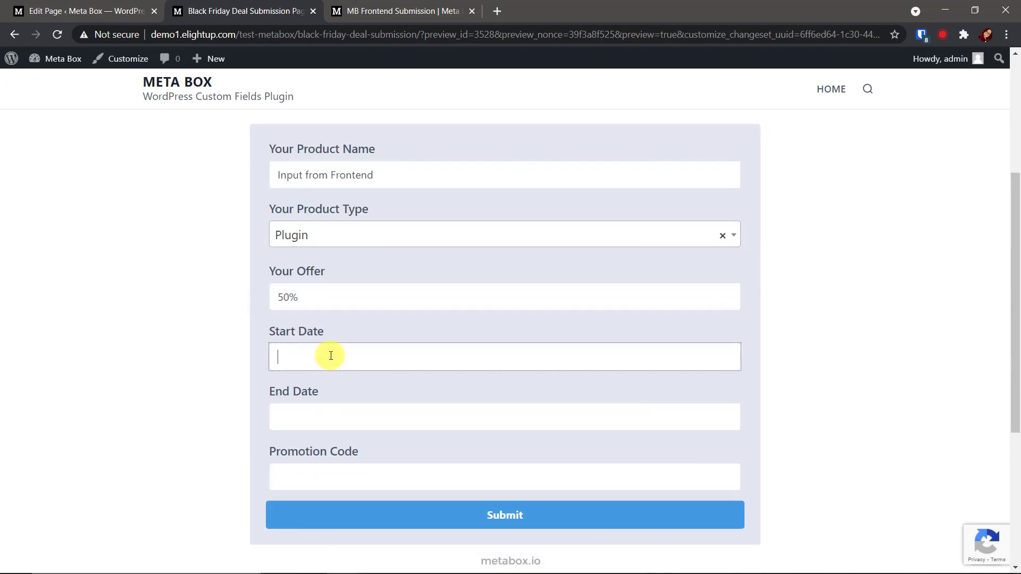
click(336, 406)
click(360, 362)
click(359, 474)
text(test)
click(410, 515)
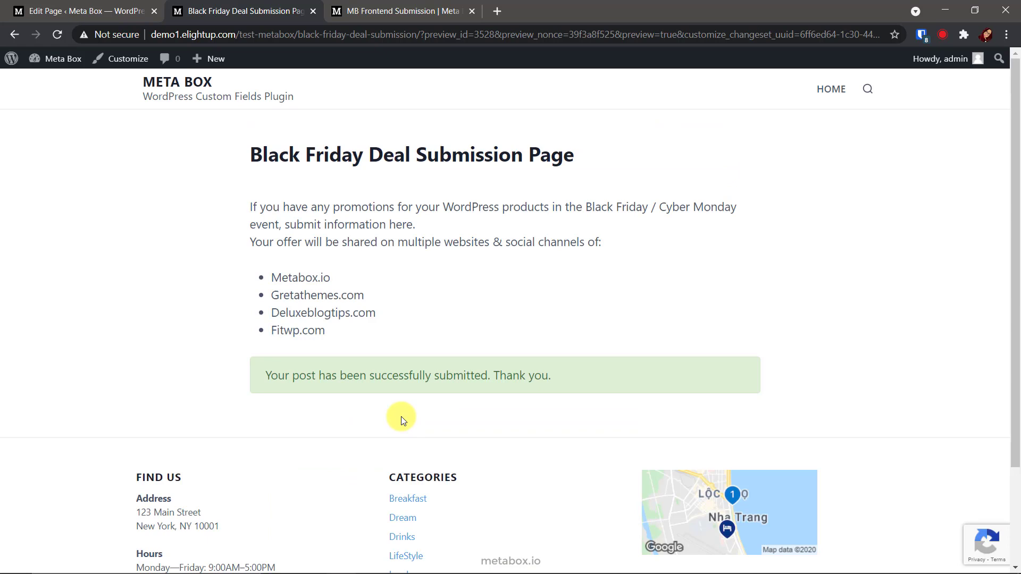
click(12, 59)
Open the Deals list and inspect the stored fields of the Input from Frontend draft deal.
click(52, 205)
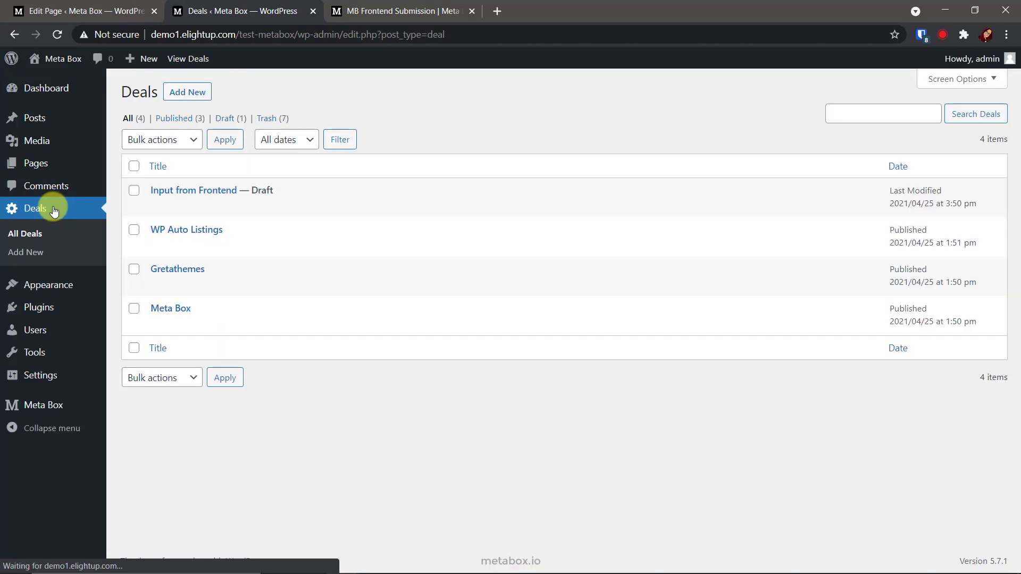
click(224, 191)
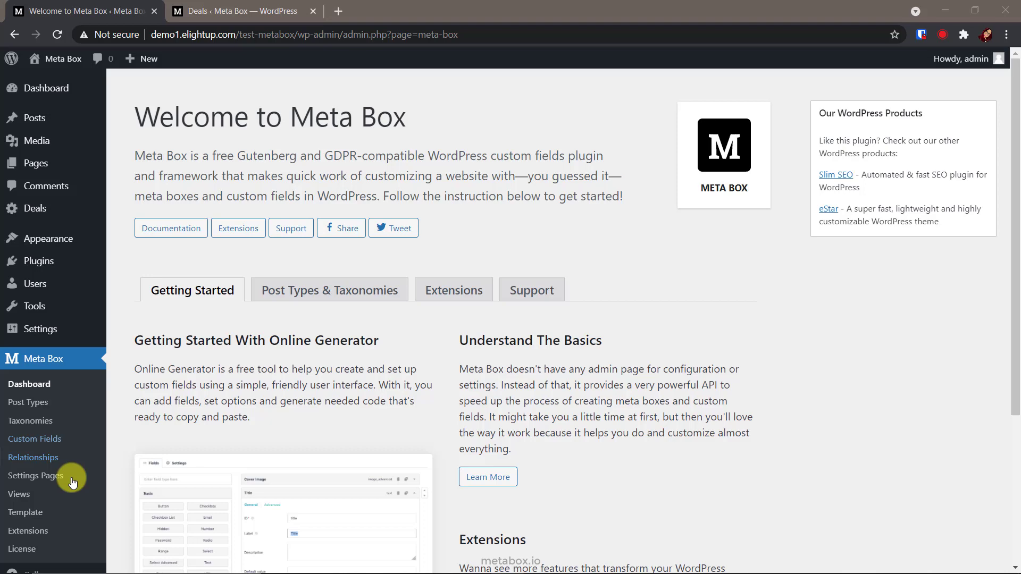
Create a view 'Black Friday Cheat Sheet' with the pasted deals table template, reviewing its query settings.
click(47, 498)
click(207, 96)
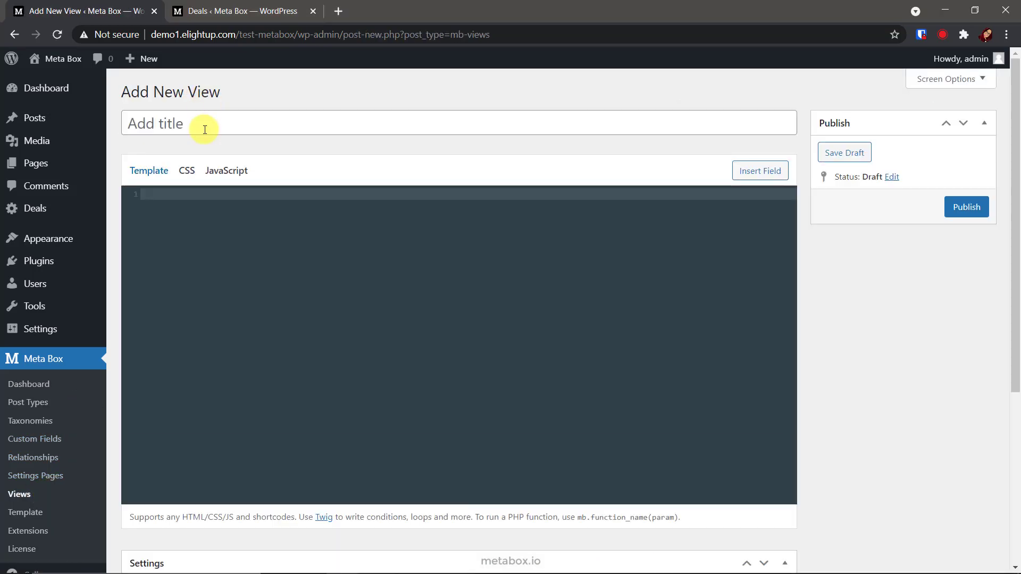
text(Black Friday Cheat Sheet)
click(180, 192)
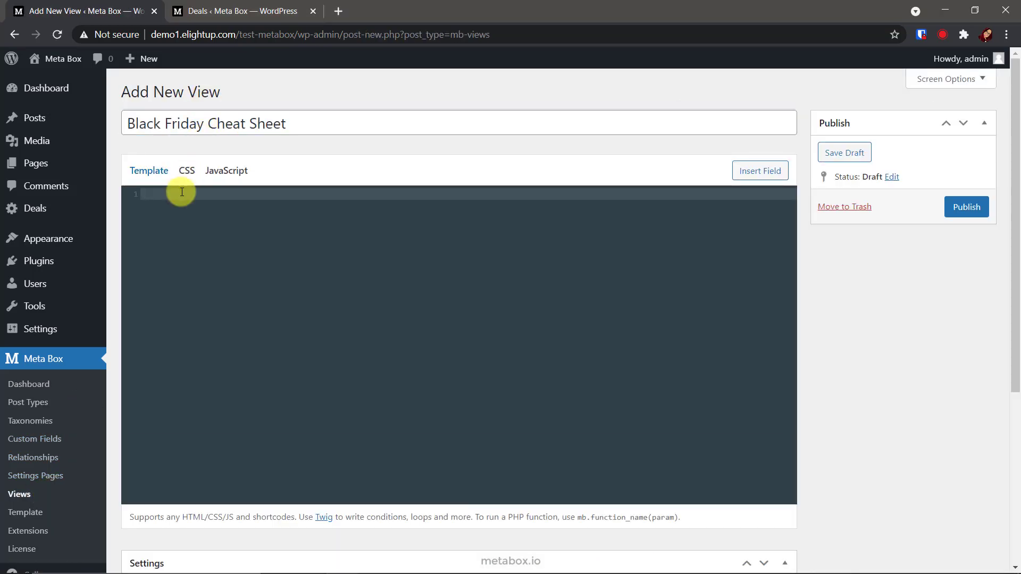
key(ctrl+v)
drag(183, 216, 154, 194)
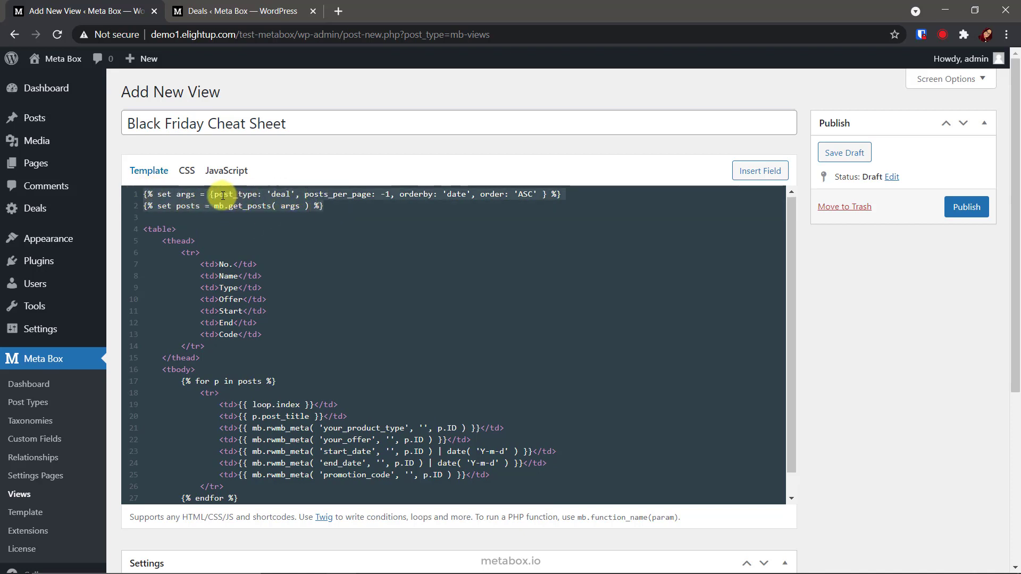
double_click(341, 194)
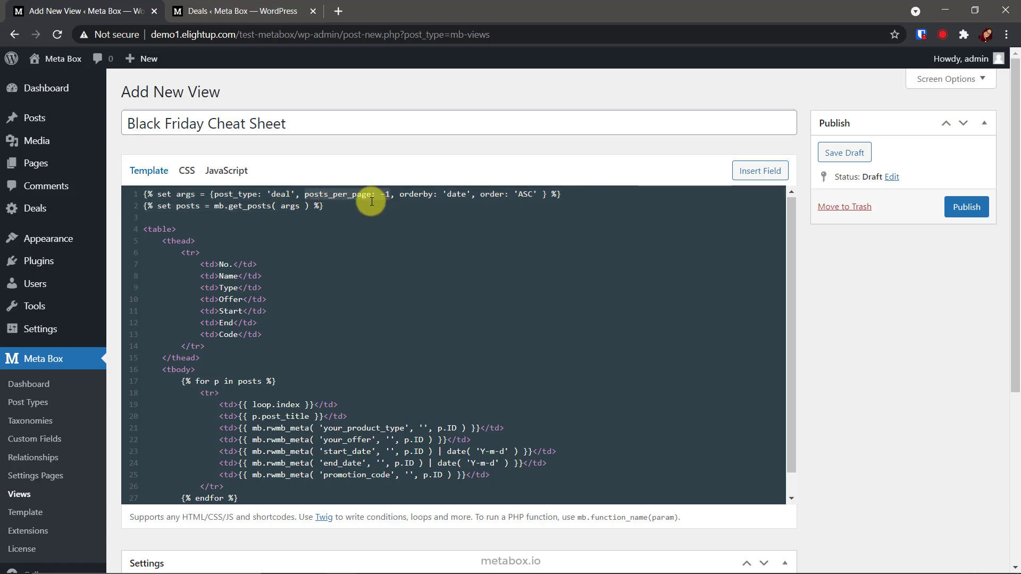
drag(399, 194, 472, 197)
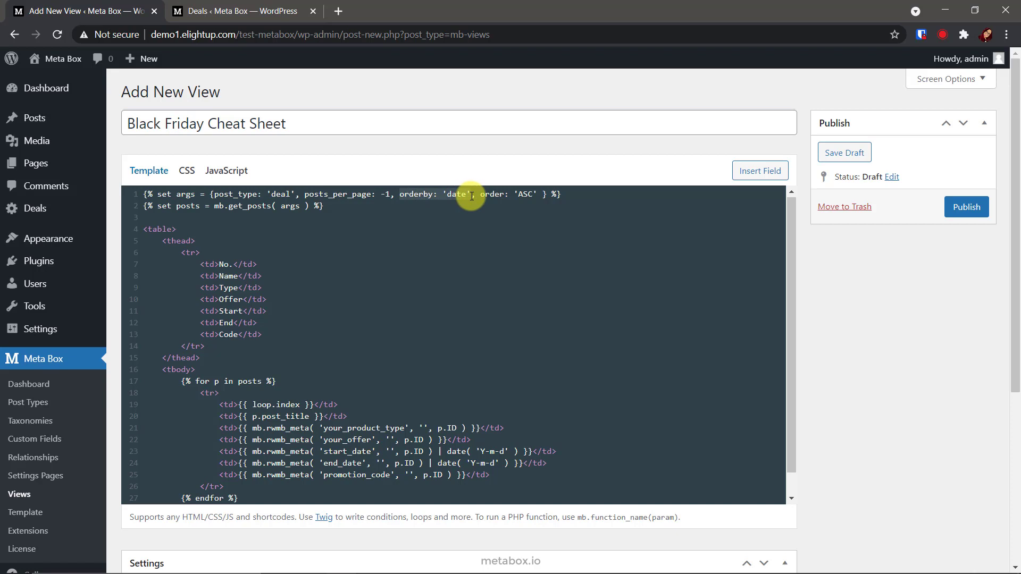
drag(480, 195, 525, 205)
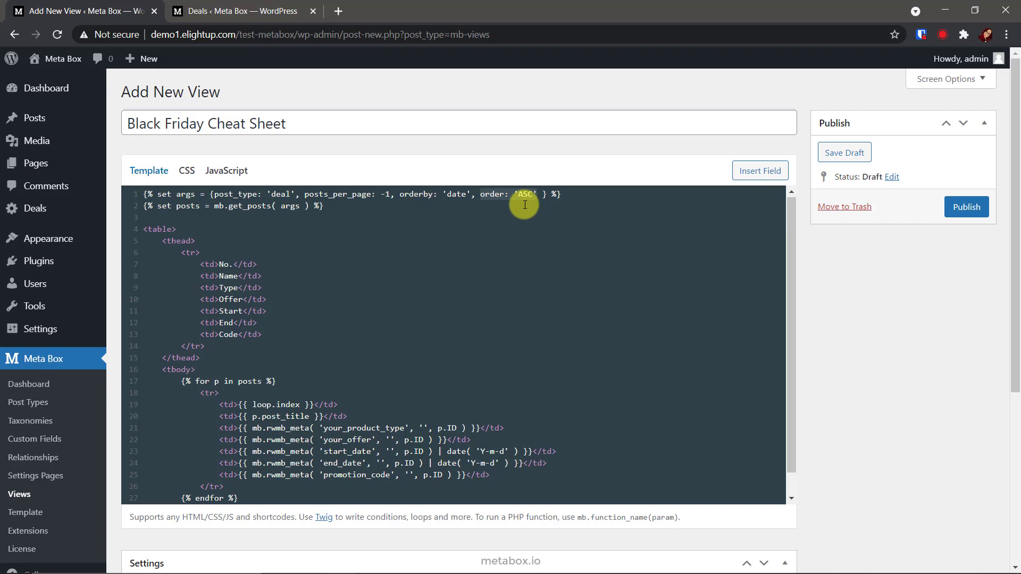
scroll(201, 455, down, 2)
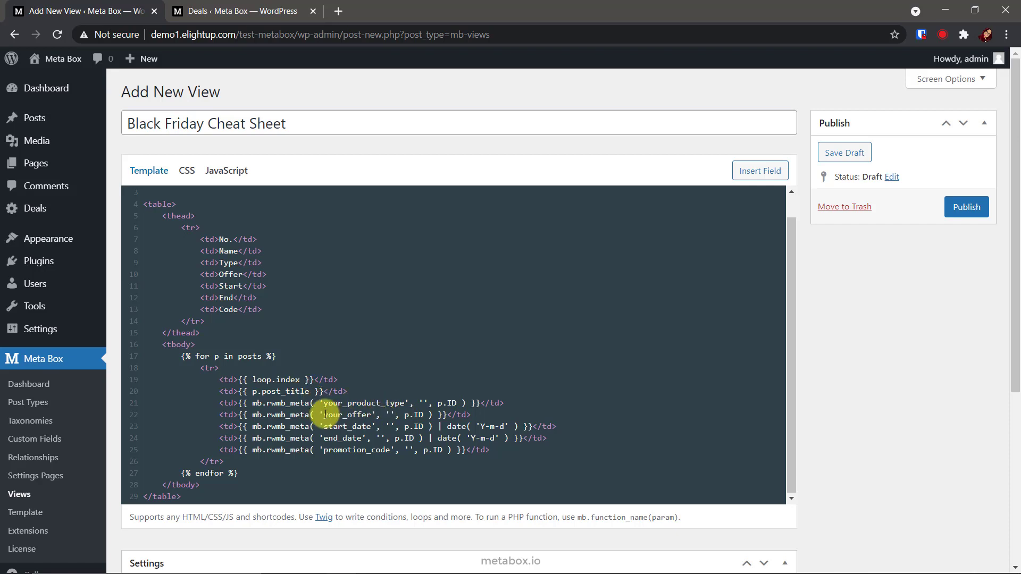
scroll(371, 428, down, 3)
Make the view a Shortcode named 'deals', publish it, and copy the generated shortcode.
click(367, 421)
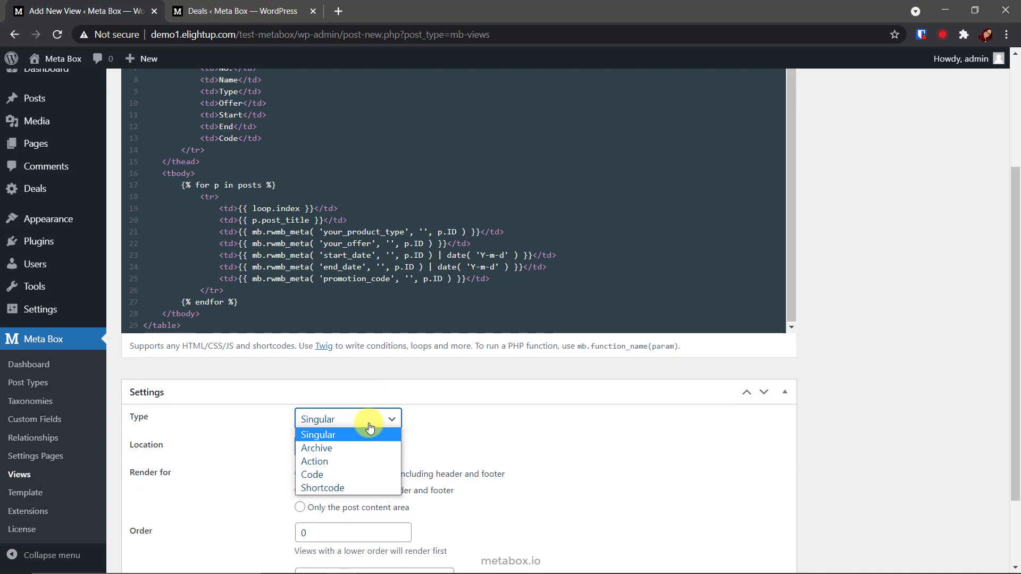
click(361, 486)
click(361, 486)
text(deals)
scroll(362, 486, up, 3)
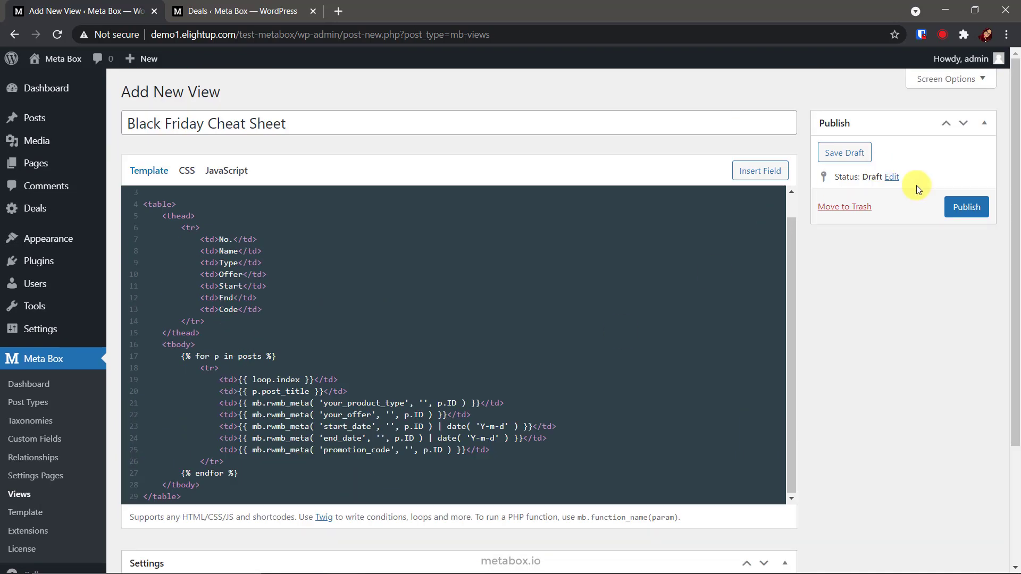
click(957, 207)
click(825, 296)
key(ctrl+c)
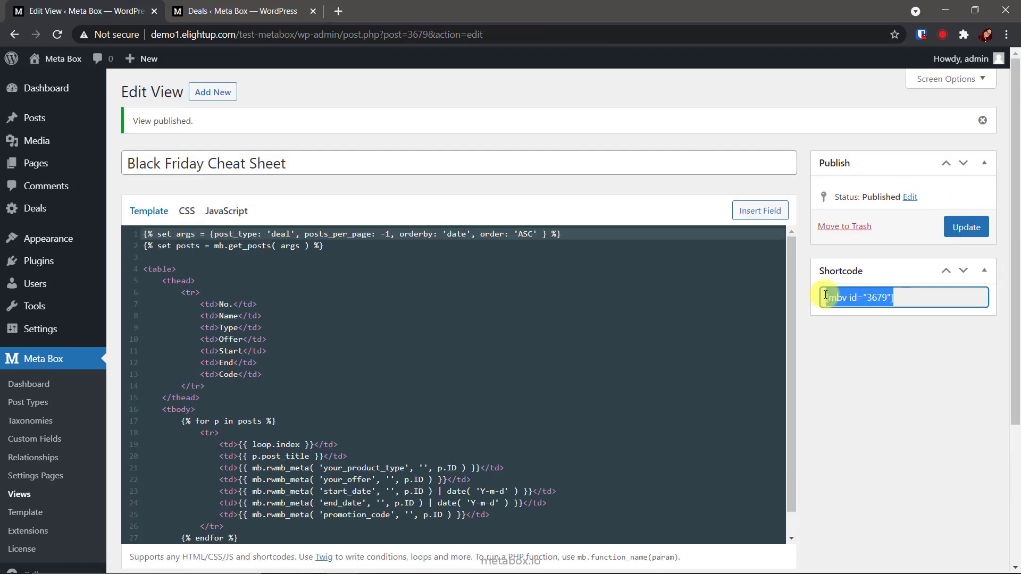
Paste the shortcode into the Black Friday deals roundup post, update it, and preview in a new tab.
click(68, 121)
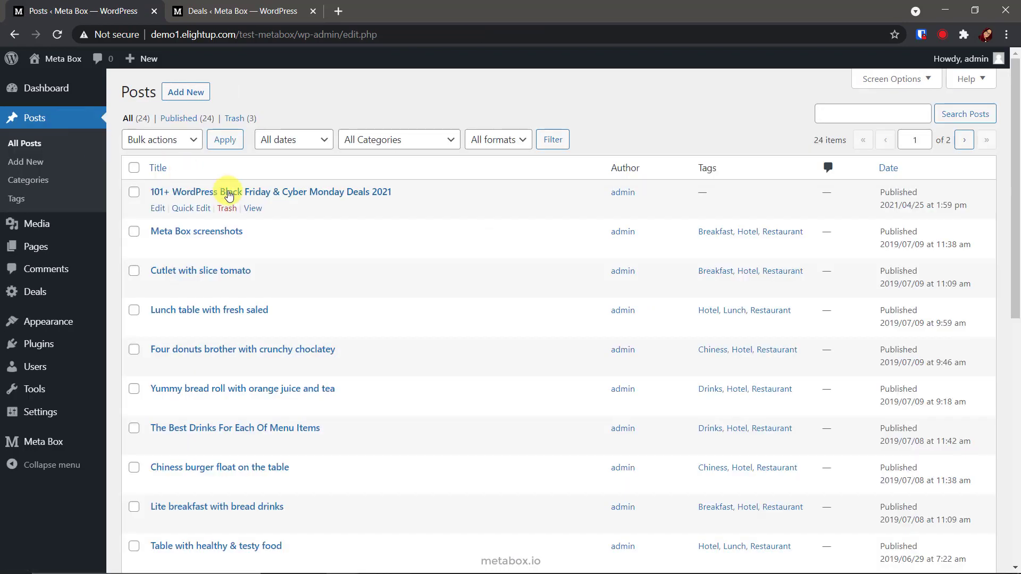
click(234, 198)
scroll(227, 198, down, 10)
click(238, 346)
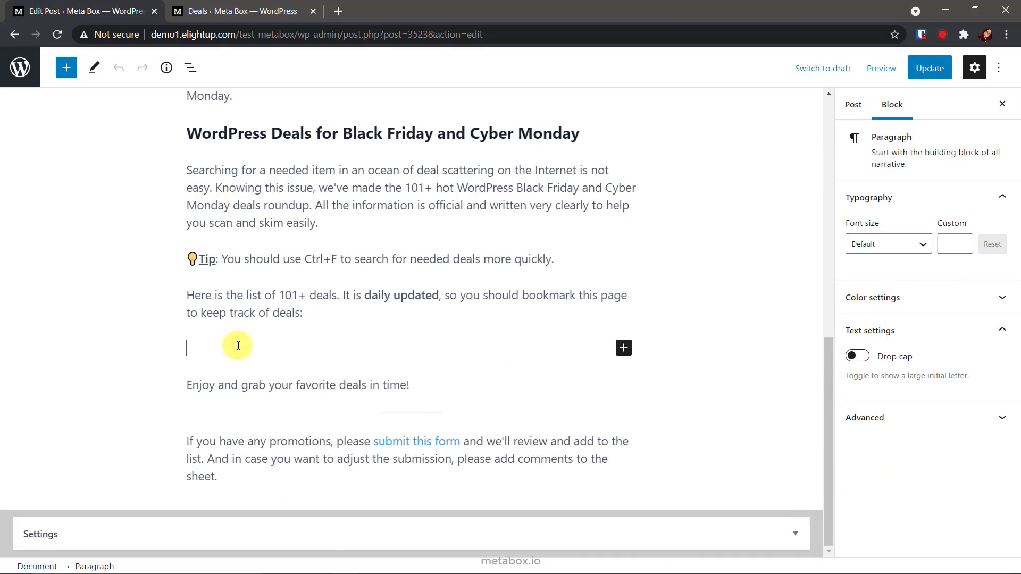
key(ctrl+v)
click(930, 68)
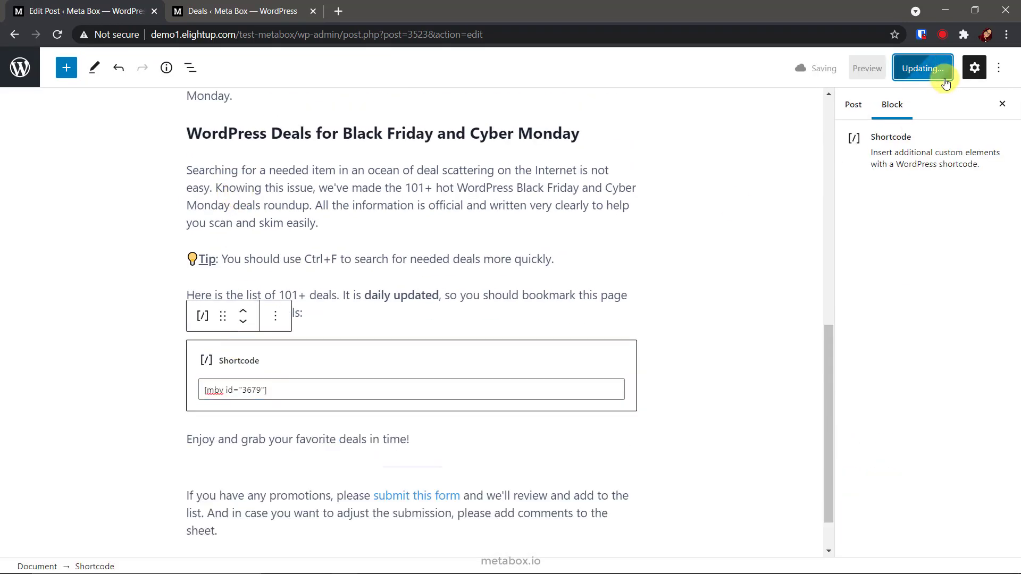
click(867, 68)
click(825, 192)
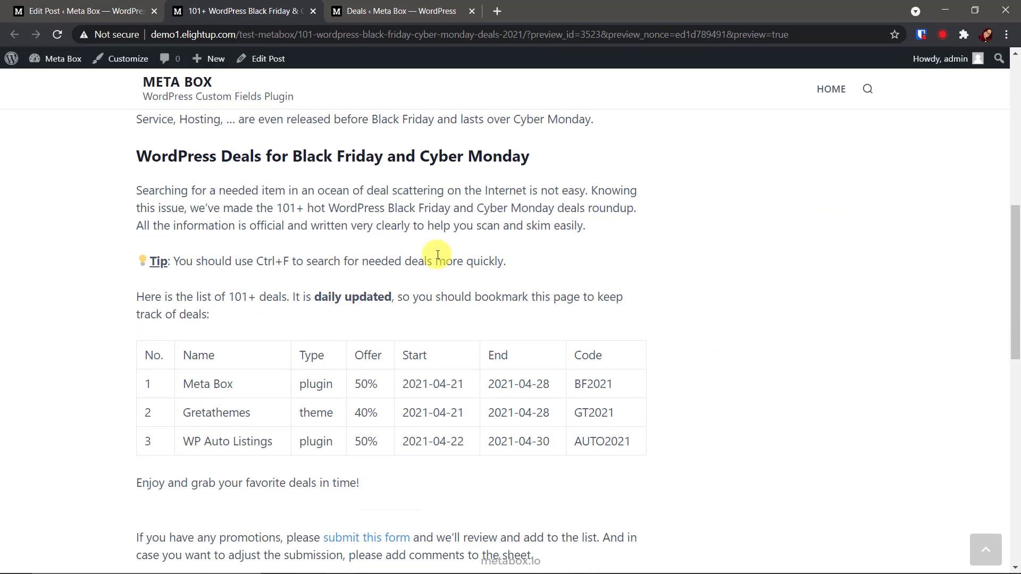
Quick Edit Input from Frontend to Published, then reload the post preview to see it as row 4.
click(382, 16)
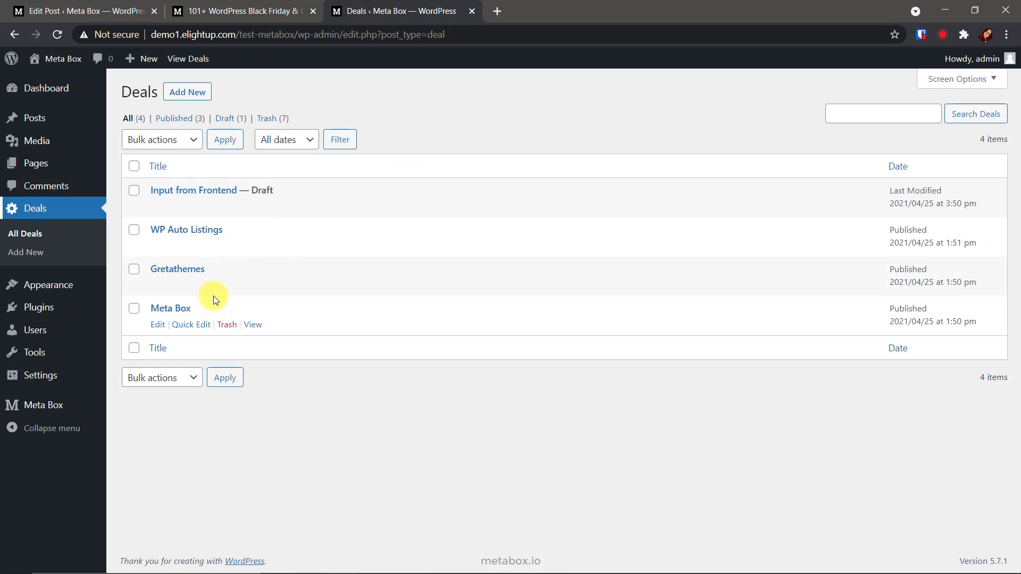
click(268, 9)
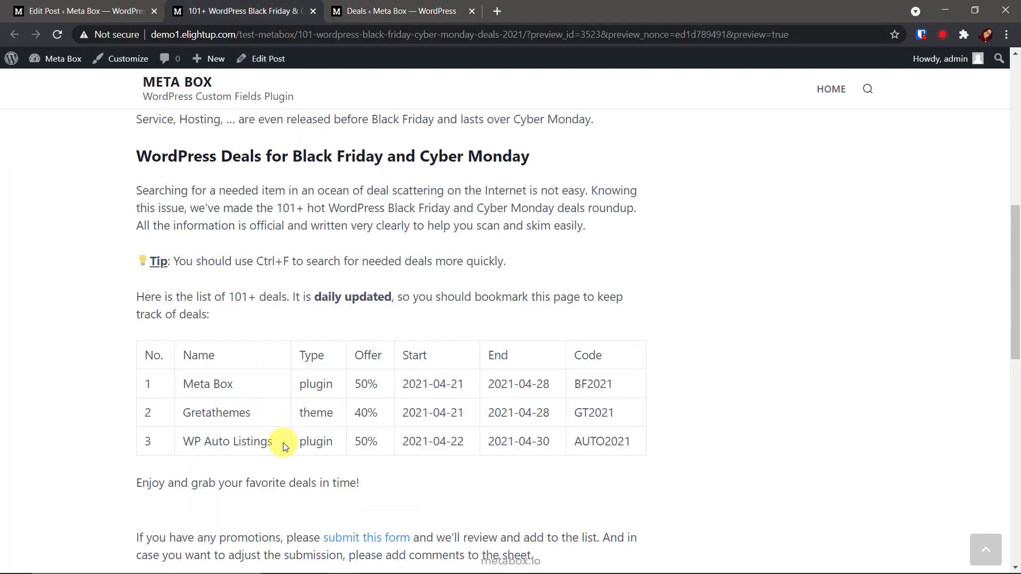
click(423, 12)
click(200, 205)
click(660, 209)
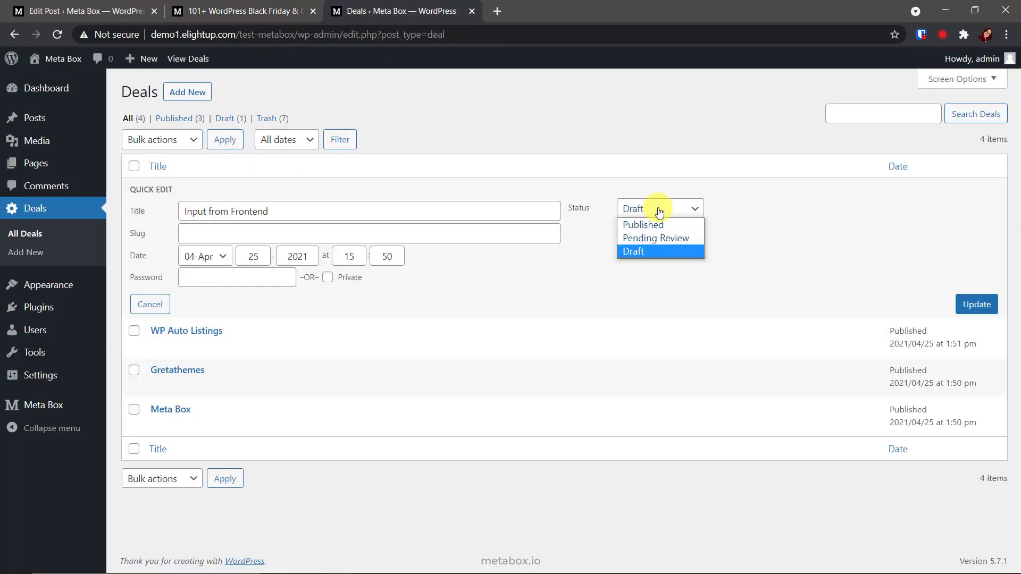
click(642, 225)
click(973, 305)
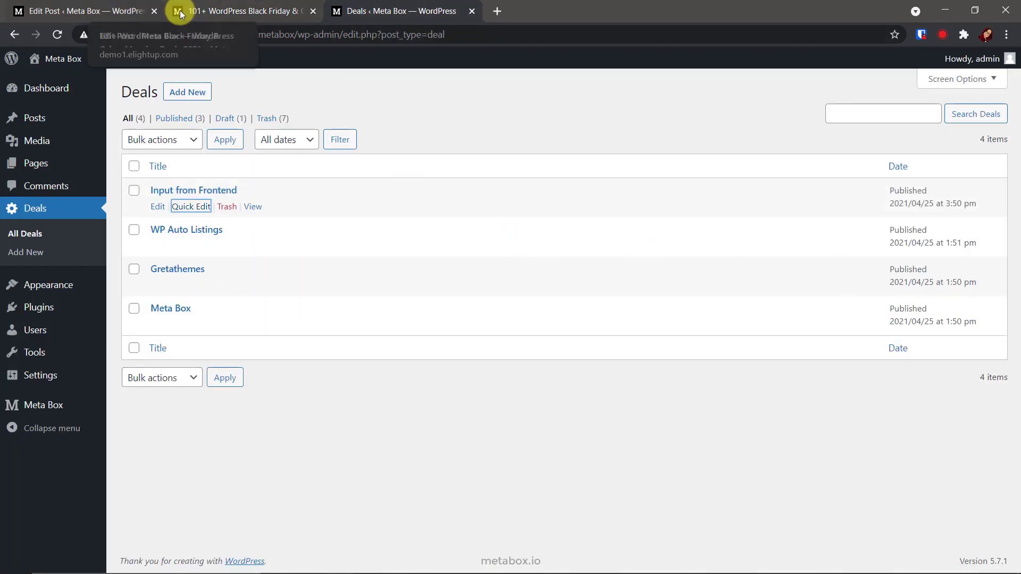
click(196, 11)
key(F5)
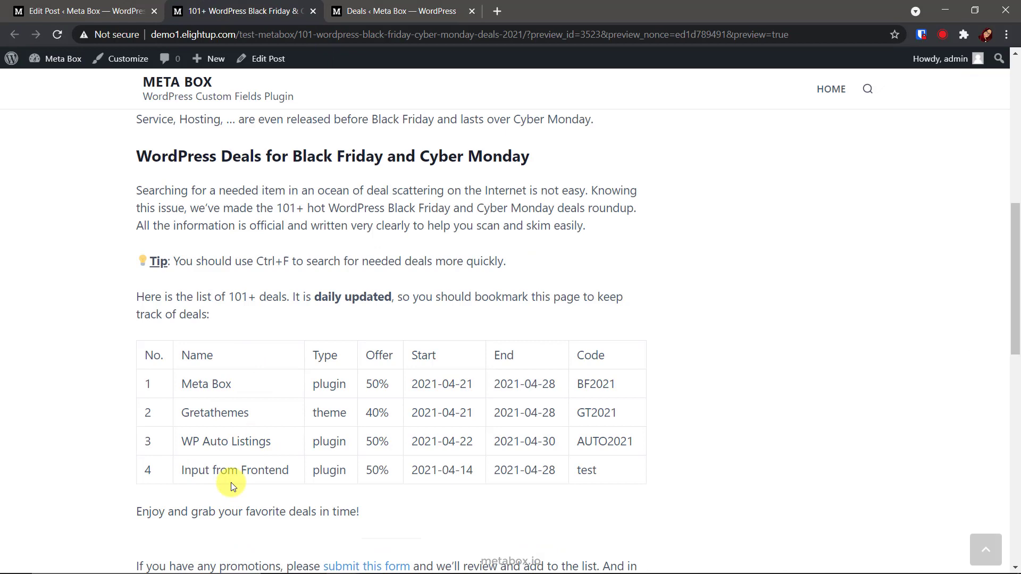